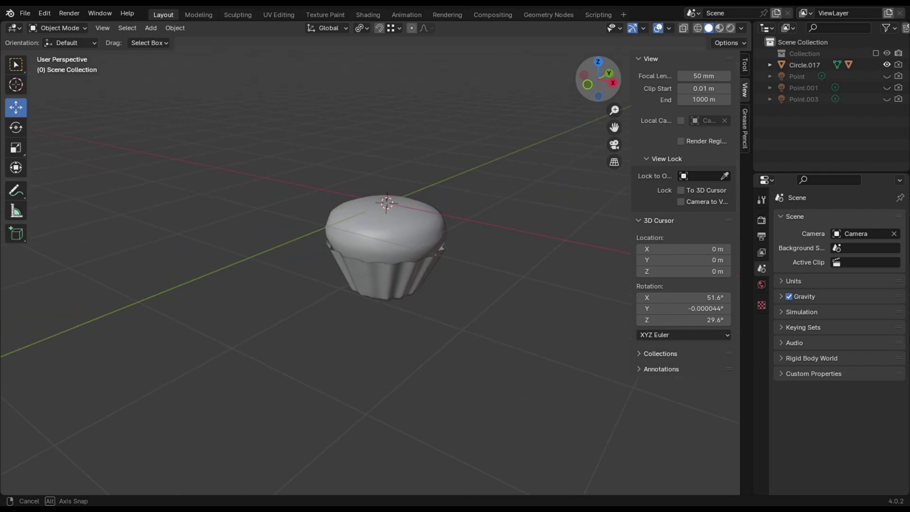
# Add a mesh circle, raise it about 0.15 m above the cupcake's top, and scale it to about 0.736
pyautogui.click(152, 28)
pyautogui.moveTo(232, 44)
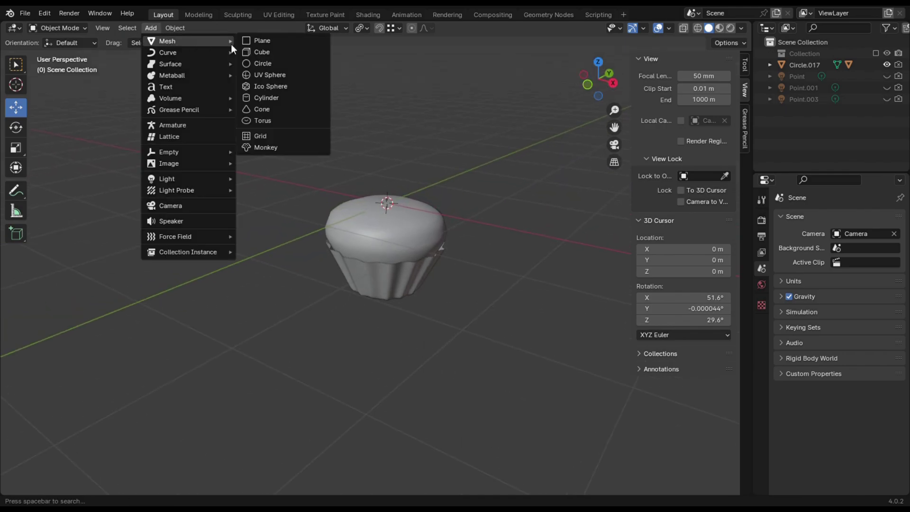
pyautogui.click(262, 64)
pyautogui.moveTo(389, 175); pyautogui.dragTo(391, 161)
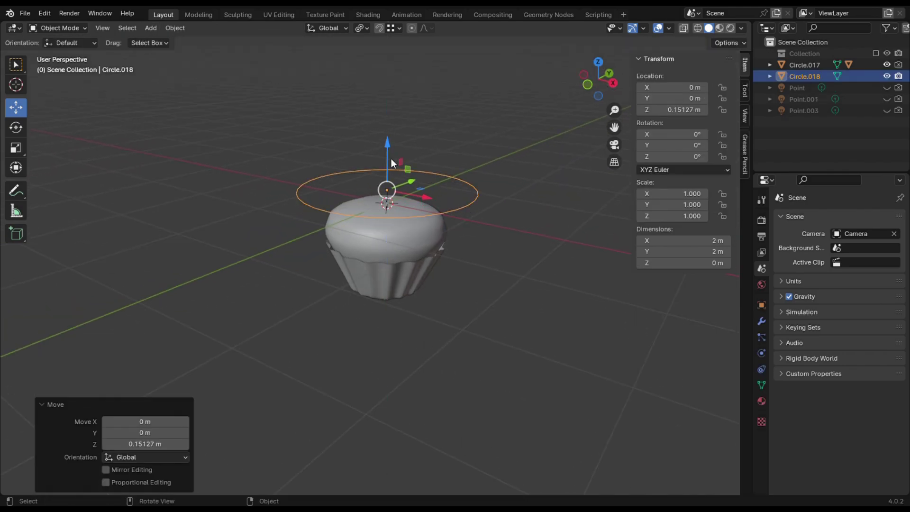
pyautogui.press('s')
pyautogui.click(470, 276)
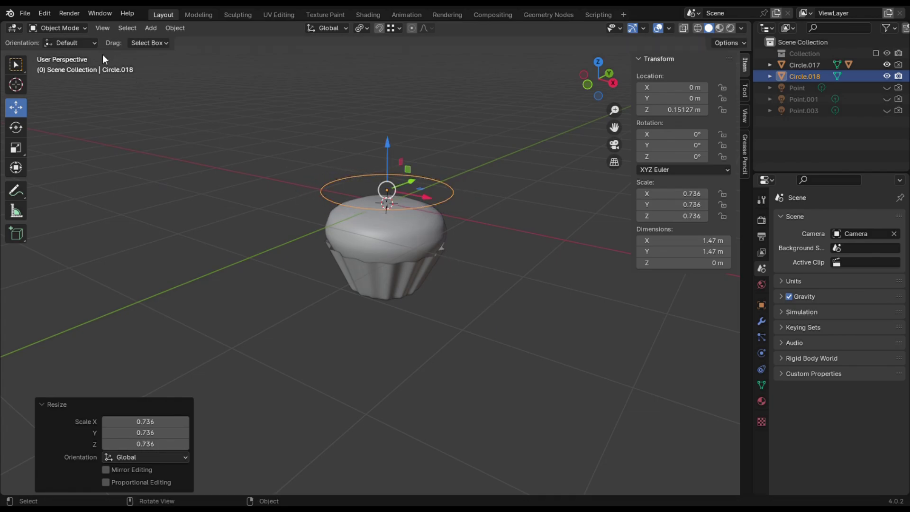
# Switch the circle to Edit Mode and fill its outline with a single face
pyautogui.click(77, 29)
pyautogui.click(67, 54)
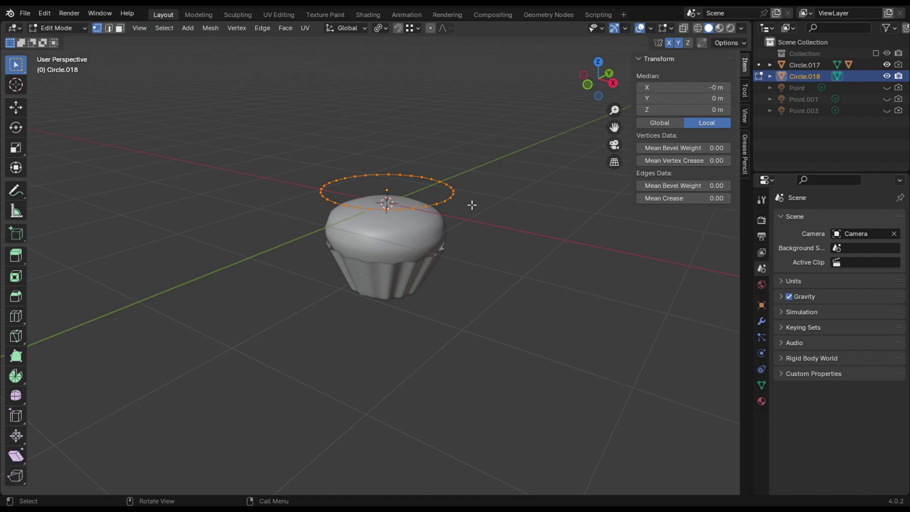
pyautogui.press('f')
# Select every other vertex around the circle's rim and scale them inward to form a many-pointed star outline
pyautogui.click(598, 62)
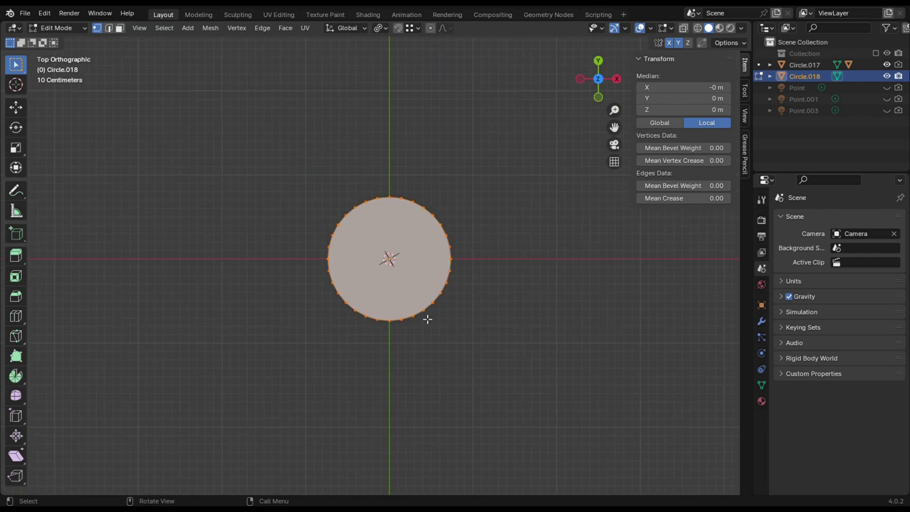
pyautogui.click(391, 324)
pyautogui.moveTo(392, 323); pyautogui.dragTo(426, 265)
pyautogui.moveTo(568, 122); pyautogui.dragTo(550, 151, button='middle')
# Select the entire star-shaped face and extrude it upward about 1.39 m
pyautogui.press('a')
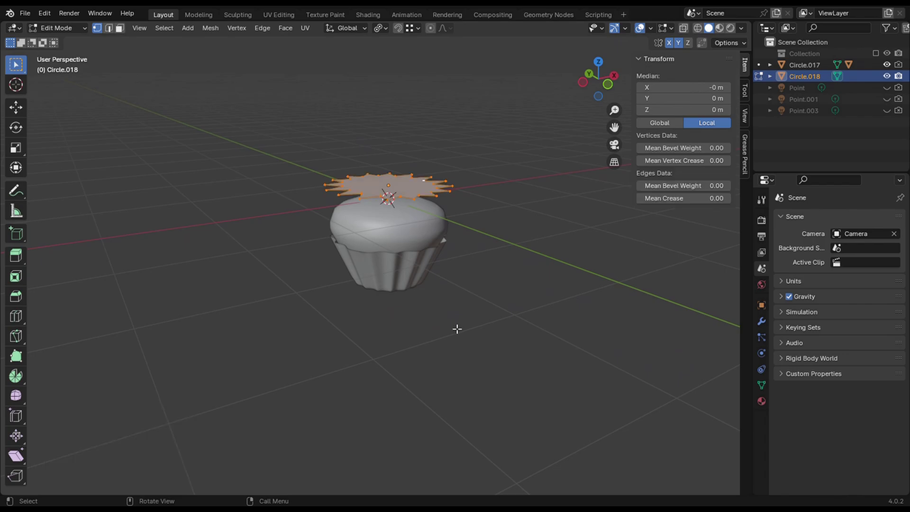
pyautogui.moveTo(587, 104); pyautogui.dragTo(542, 225)
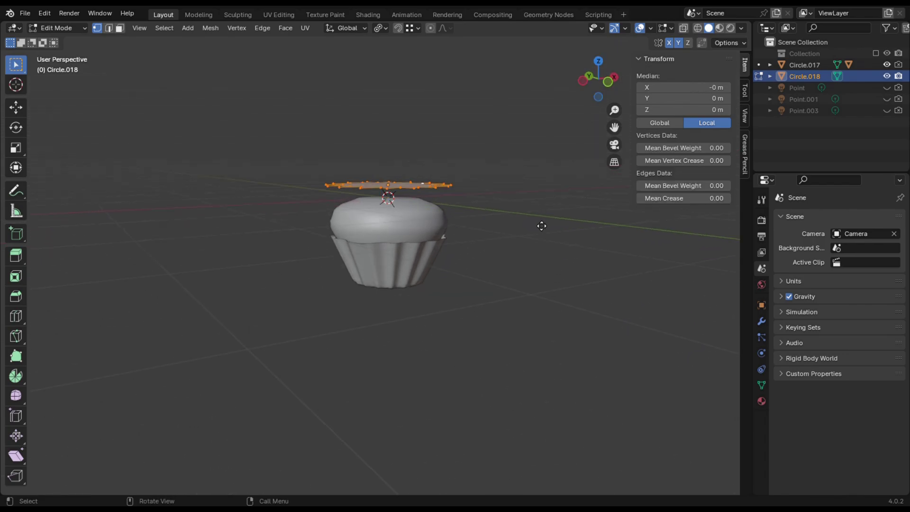
pyautogui.press('e')
pyautogui.click(539, 100)
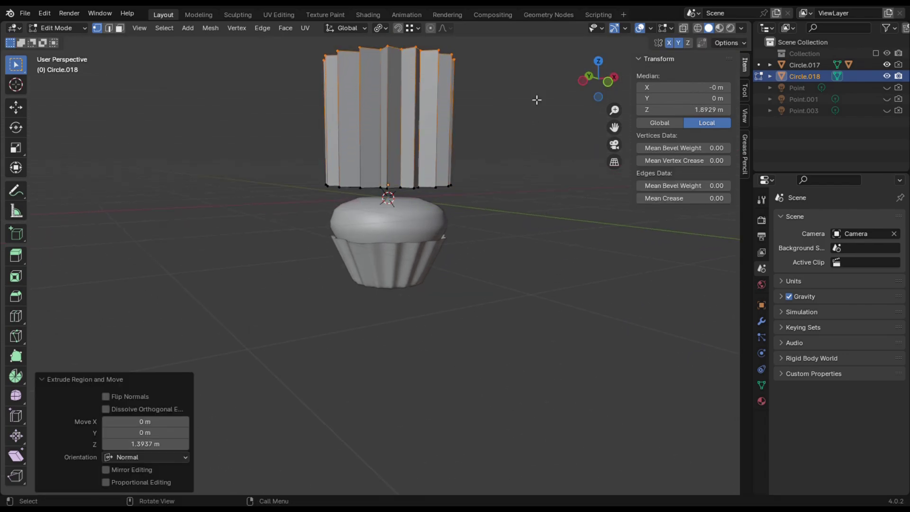
# Scale the extruded top face to about 0.039 so the shape tapers to a tip
pyautogui.moveTo(597, 80); pyautogui.dragTo(591, 89)
pyautogui.press('s')
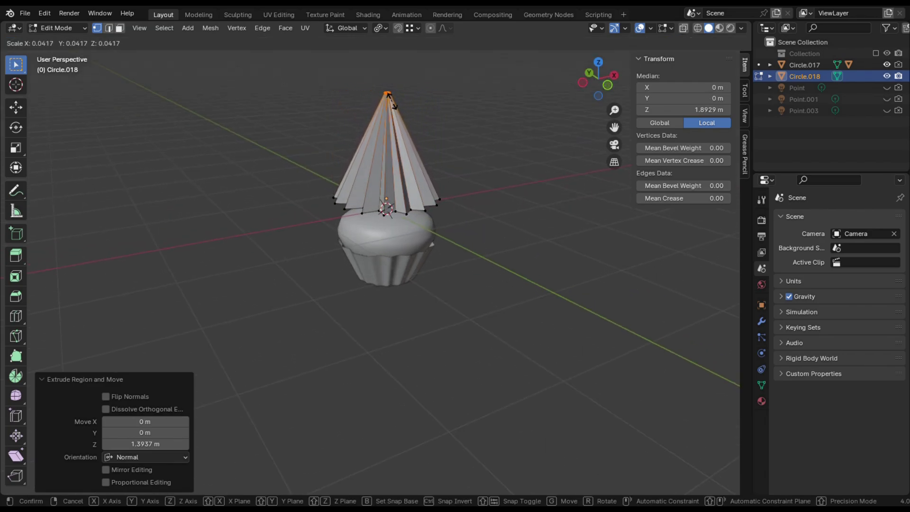
pyautogui.click(387, 94)
# Add 7 evenly spaced horizontal loop cuts around the tapered star cone
pyautogui.click(15, 317)
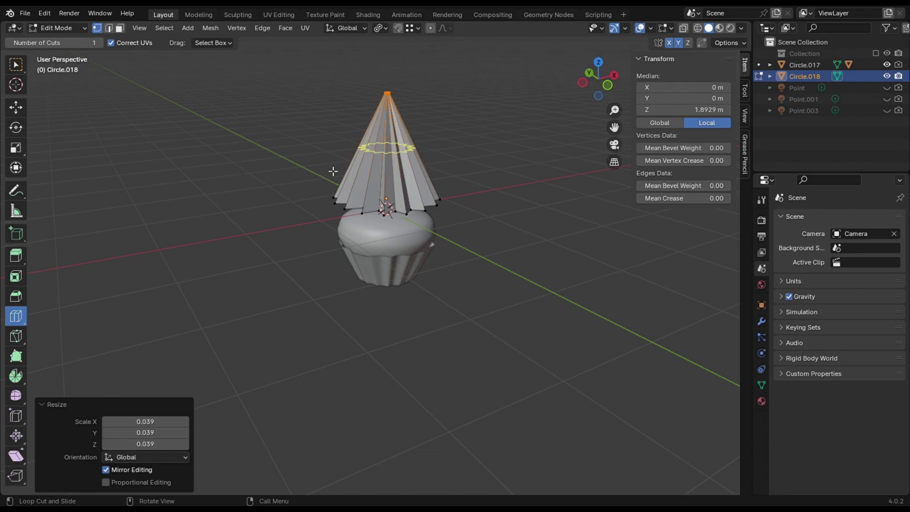
pyautogui.click(369, 157)
pyautogui.click(185, 382)
pyautogui.click(186, 382)
pyautogui.click(185, 382)
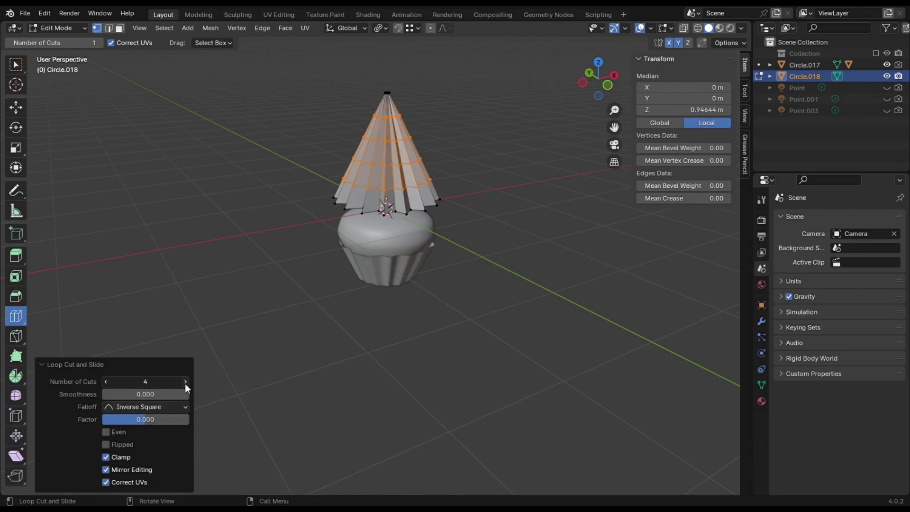
pyautogui.click(185, 383)
pyautogui.click(185, 382)
pyautogui.click(185, 382)
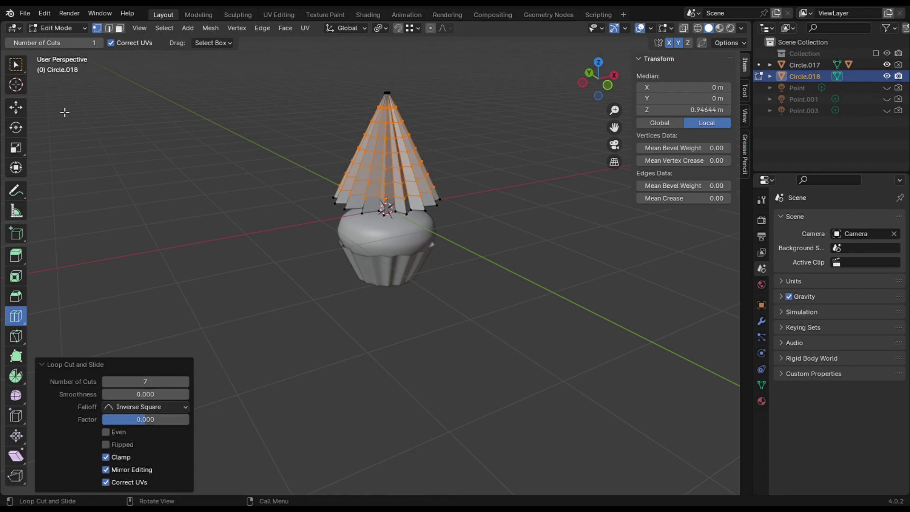
# Select the cone's bottom edge loop and scale it to about 0.326 using smooth proportional editing with a size of about 0.47
pyautogui.click(22, 67)
pyautogui.click(411, 216)
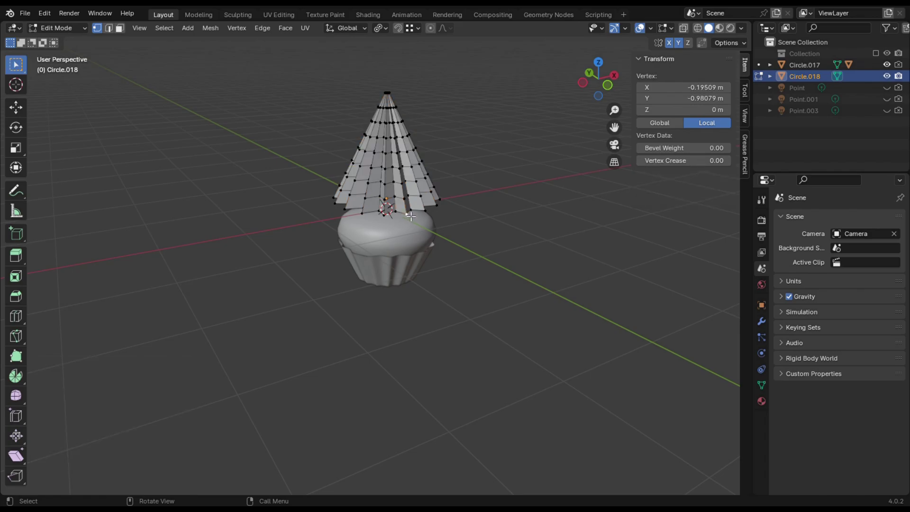
pyautogui.keyDown('alt'); pyautogui.click(414, 217); pyautogui.keyUp('alt')
pyautogui.keyDown('alt'); pyautogui.click(414, 215); pyautogui.keyUp('alt')
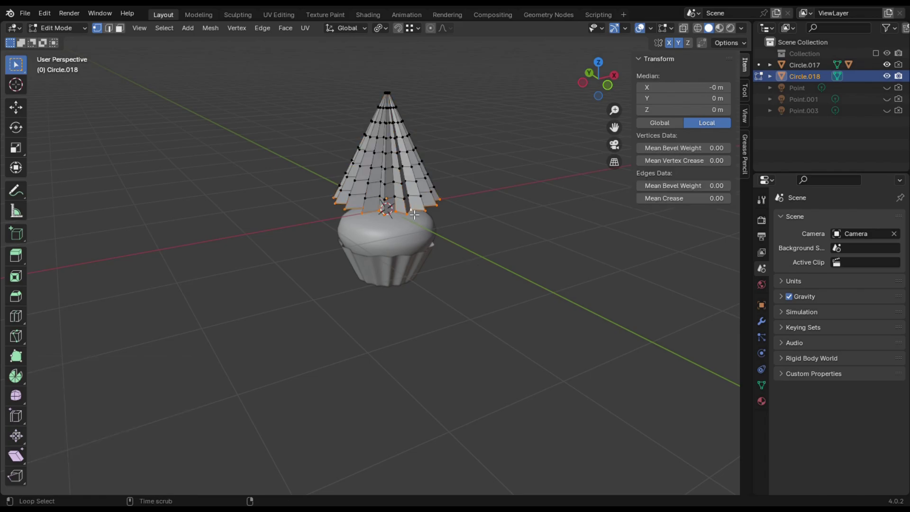
pyautogui.click(431, 29)
pyautogui.press('s')
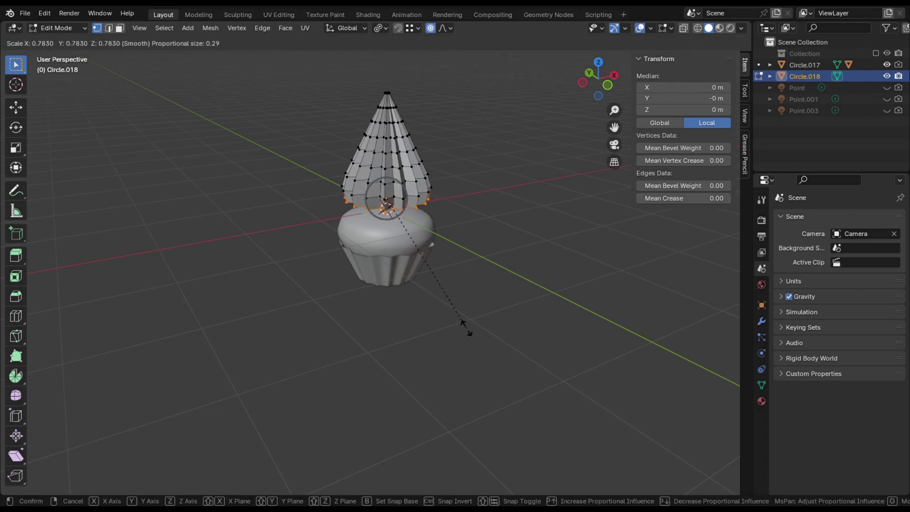
pyautogui.scroll(-11, 460, 312)
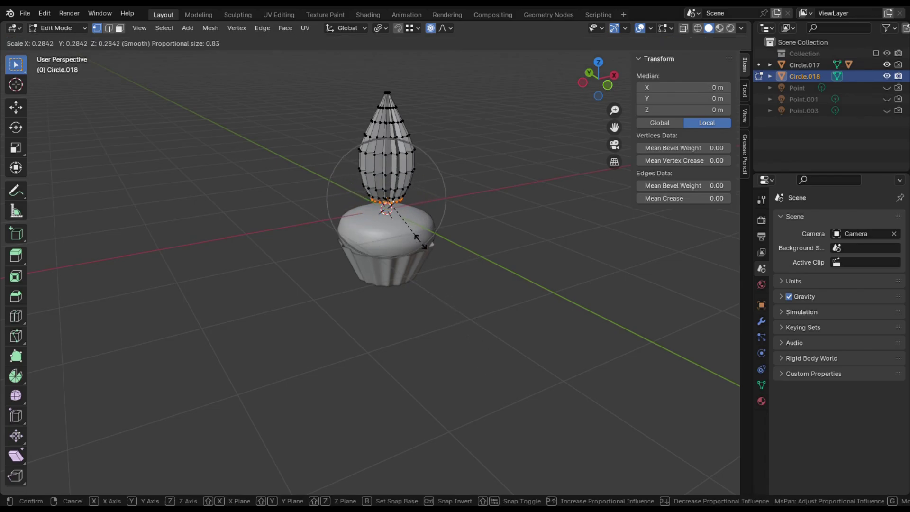
pyautogui.scroll(8, 416, 237)
pyautogui.scroll(-2, 420, 242)
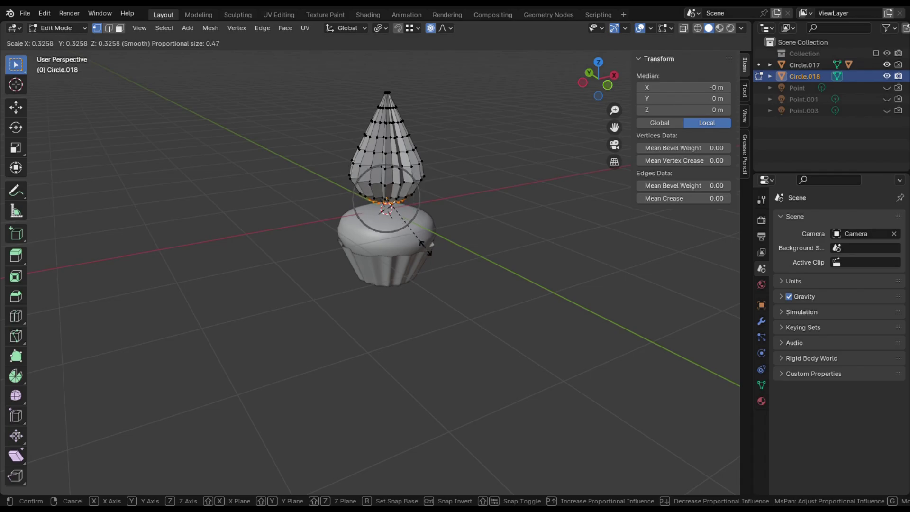
pyautogui.click(426, 249)
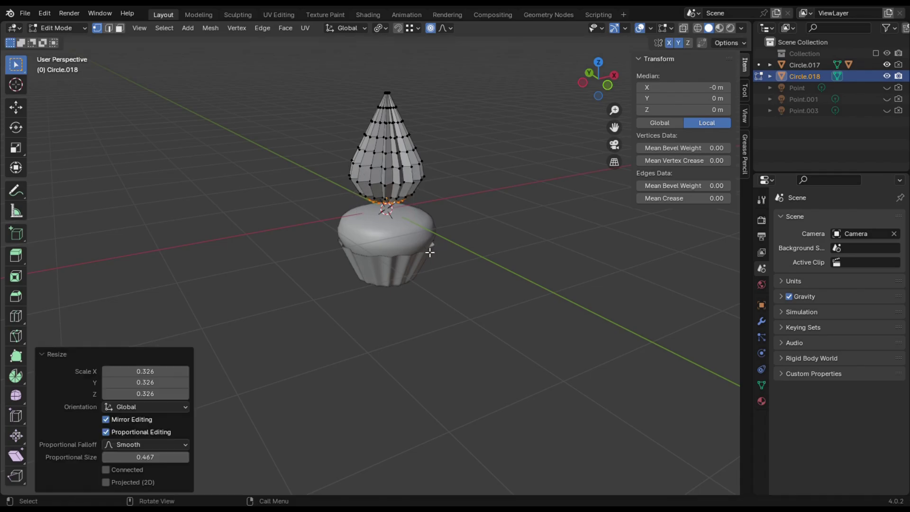
# Scale the edge loop at the cone's widest part outward by about 1.15 with proportional editing
pyautogui.click(412, 172)
pyautogui.keyDown('alt'); pyautogui.click(413, 169); pyautogui.keyUp('alt')
pyautogui.press('s')
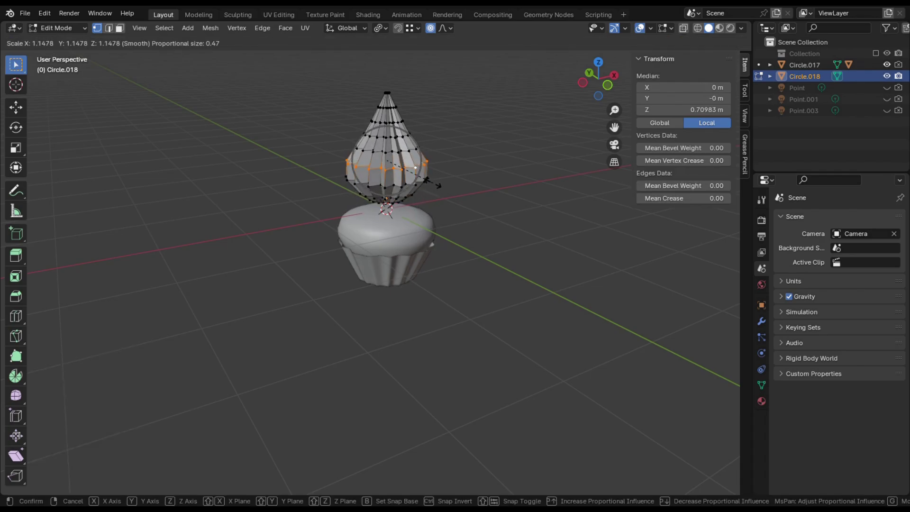
pyautogui.click(432, 183)
# Scale the edge loop in the upper half outward by about 1.48 with a proportional size of about 0.56
pyautogui.click(405, 142)
pyautogui.keyDown('alt'); pyautogui.click(403, 140); pyautogui.keyUp('alt')
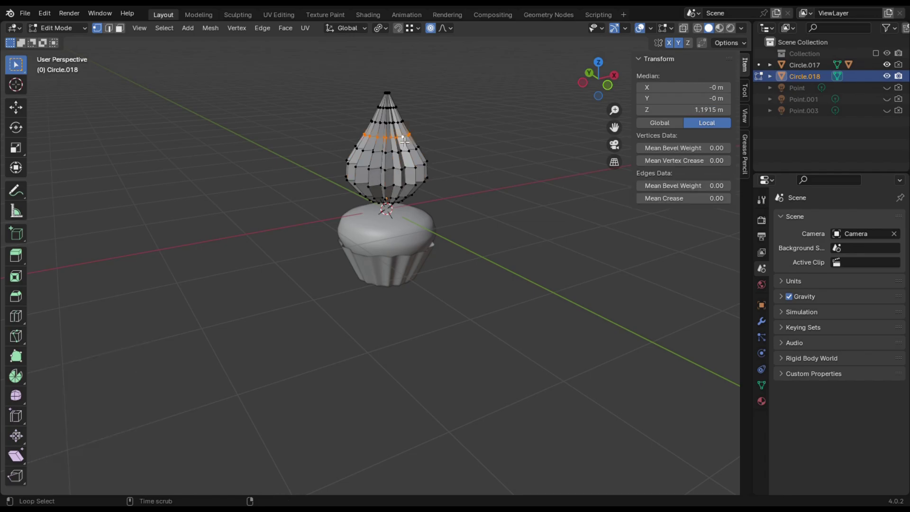
pyautogui.press('s')
pyautogui.scroll(-2, 408, 141)
pyautogui.click(411, 139)
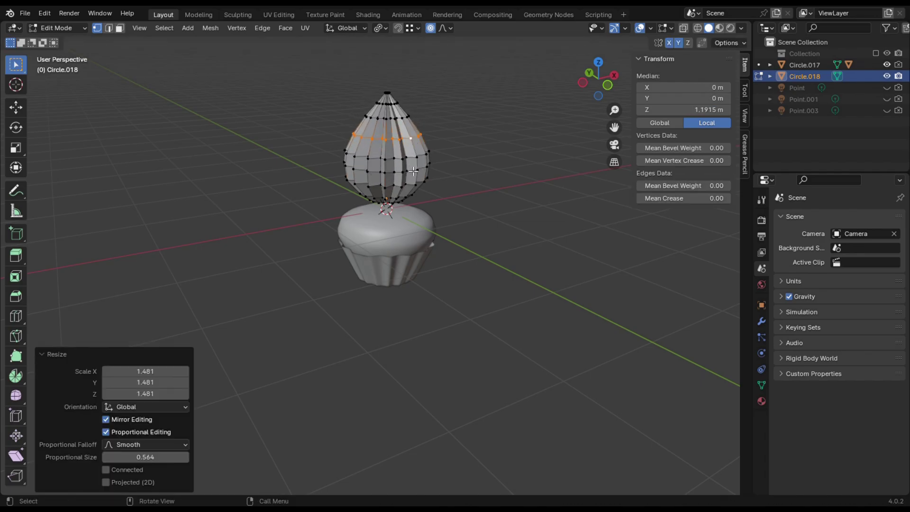
# Scale the edge loop in the lower middle of the frosting outward by about 1.08 with proportional editing
pyautogui.click(415, 172)
pyautogui.keyDown('alt'); pyautogui.click(415, 173); pyautogui.keyUp('alt')
pyautogui.press('s')
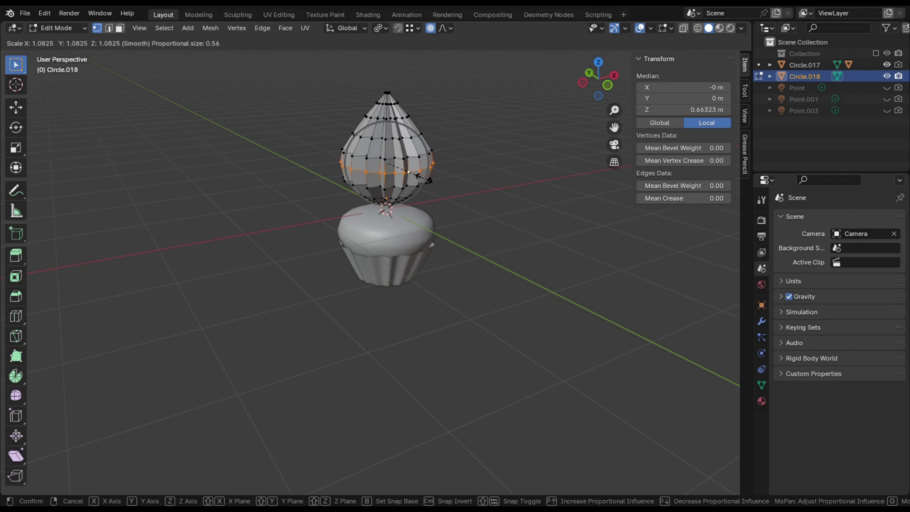
pyautogui.click(428, 183)
pyautogui.click(407, 200)
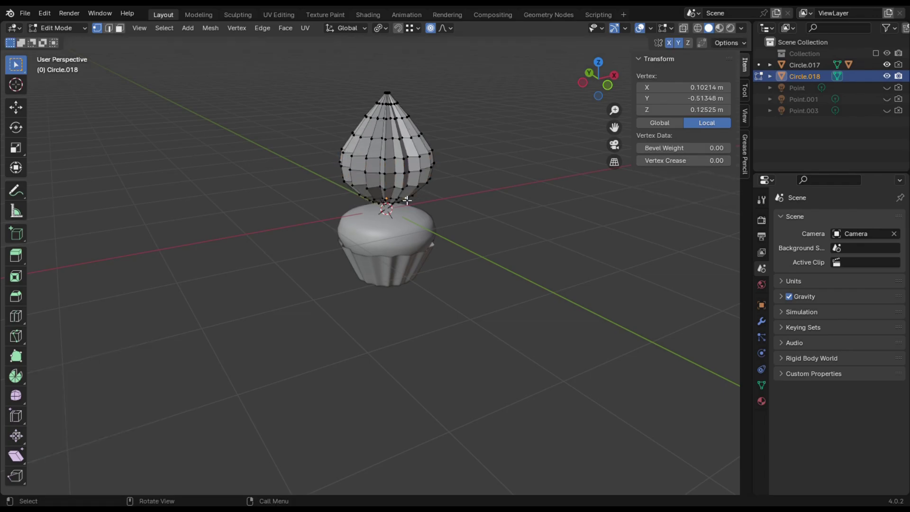
pyautogui.press('s')
pyautogui.click(407, 200)
pyautogui.press('s')
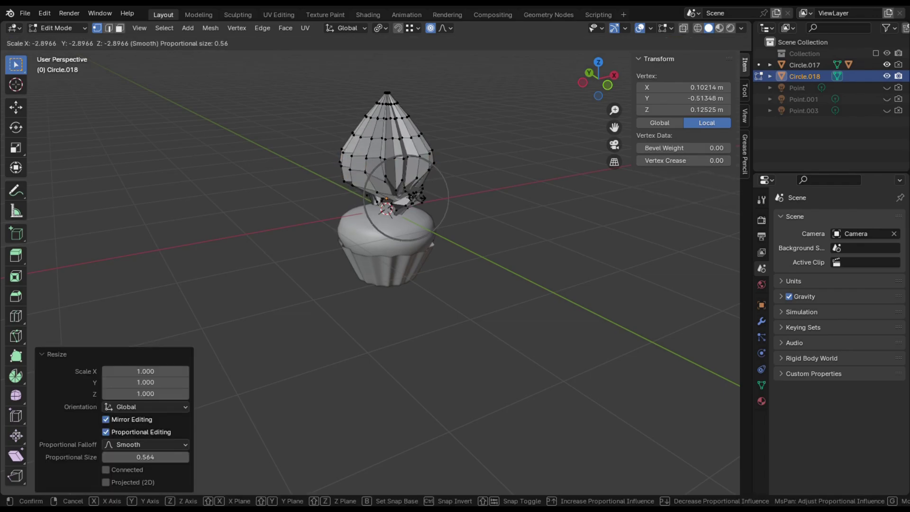
pyautogui.rightClick(421, 201)
pyautogui.keyDown('alt'); pyautogui.click(407, 203); pyautogui.keyUp('alt')
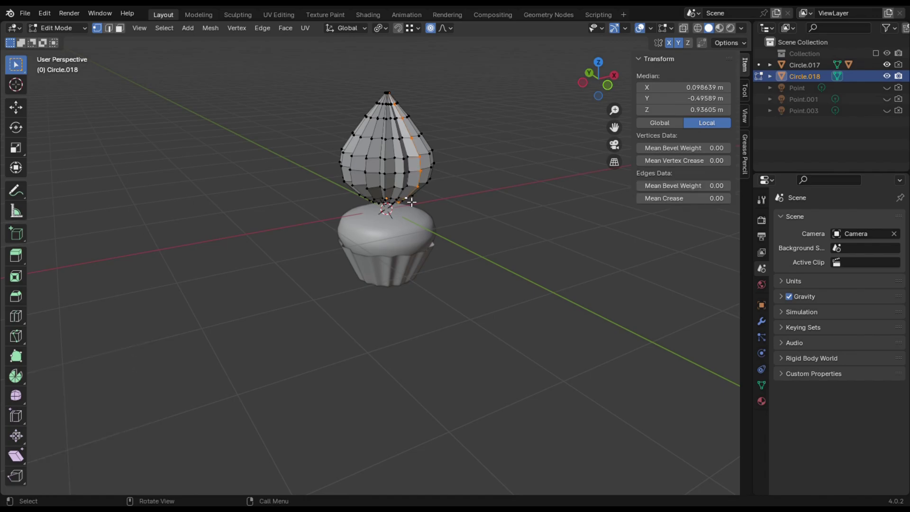
pyautogui.press('s')
pyautogui.click(403, 198)
pyautogui.rightClick(403, 197)
pyautogui.press('Escape')
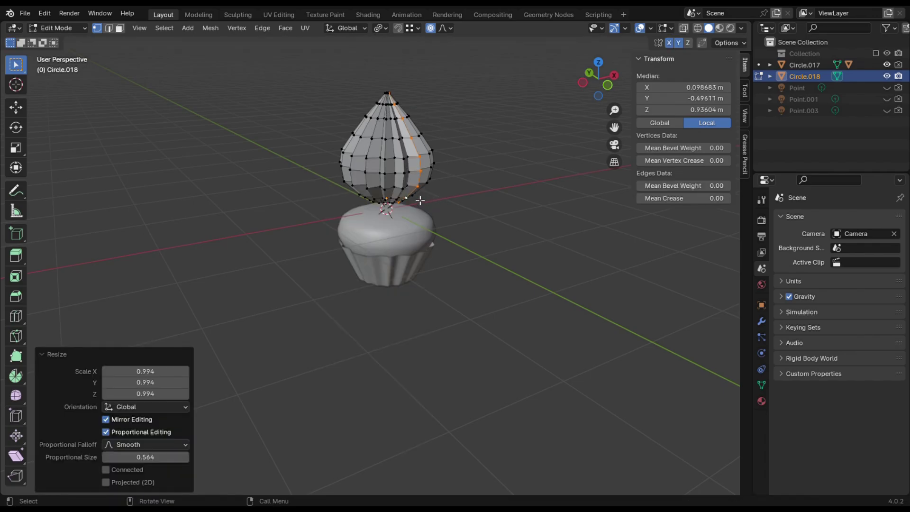
# Select the horizontal edge loop just above the frosting's base and scale it outward by about 1.25
pyautogui.keyDown('alt'); pyautogui.click(406, 201); pyautogui.keyUp('alt')
pyautogui.press('s')
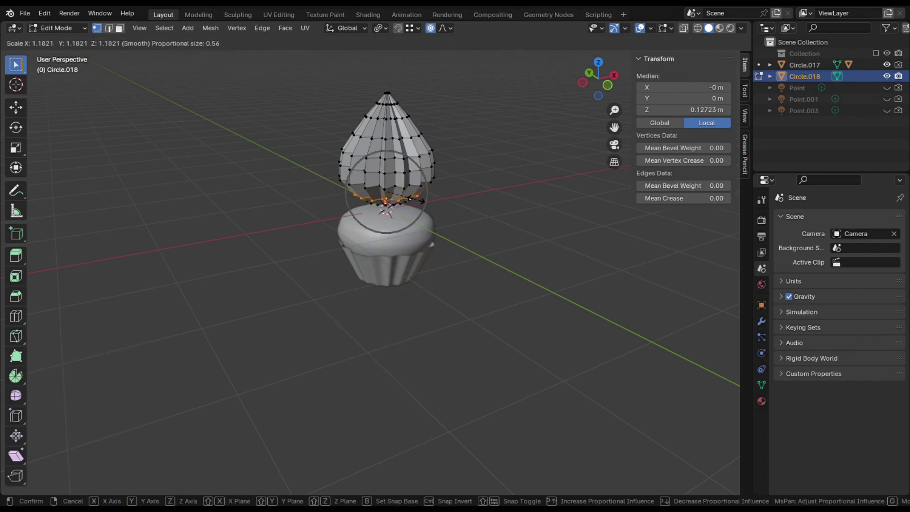
pyautogui.click(421, 203)
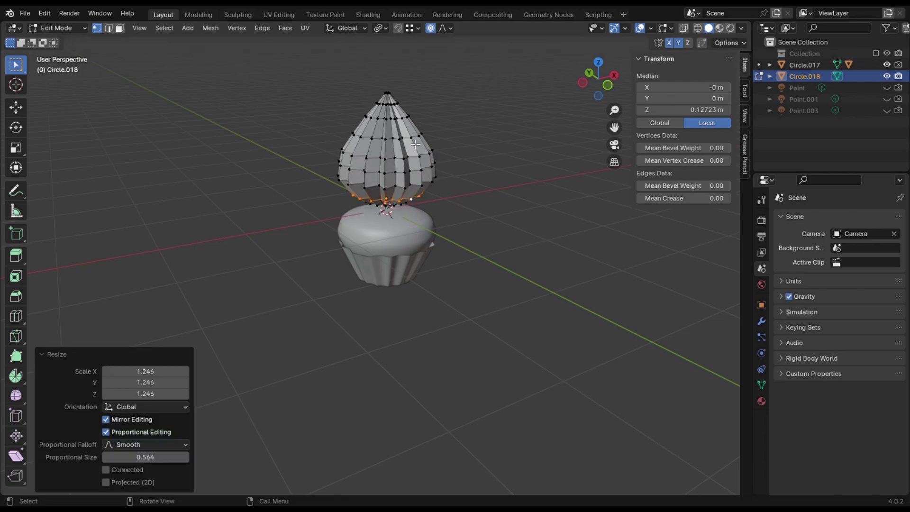
# Scale the upper-middle edge loop outward by about 1.02 with proportional editing, then clear the selection
pyautogui.moveTo(614, 127); pyautogui.dragTo(491, 163)
pyautogui.scroll(2, 575, 177)
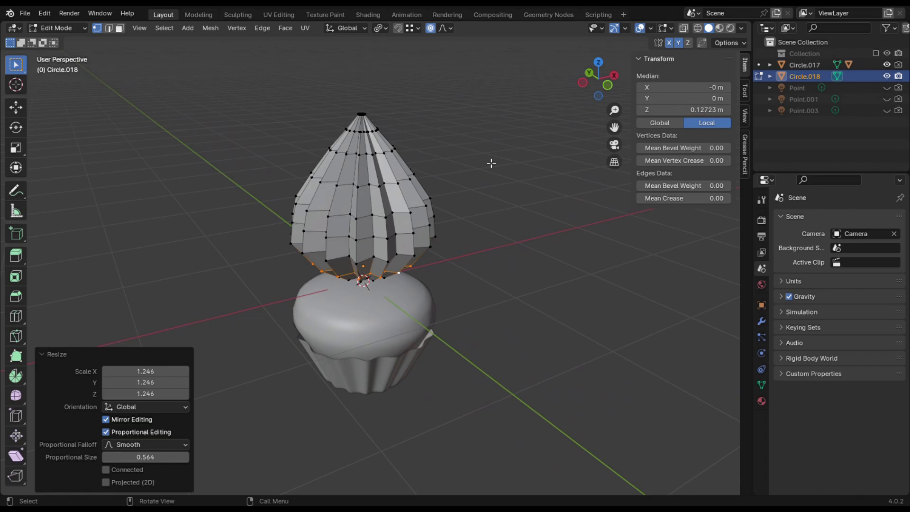
pyautogui.click(397, 187)
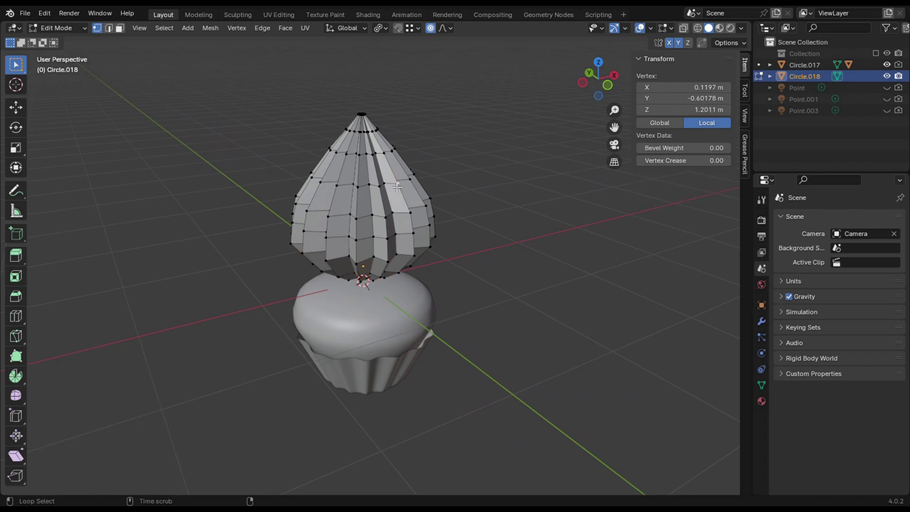
pyautogui.keyDown('alt'); pyautogui.click(396, 187); pyautogui.keyUp('alt')
pyautogui.press('s')
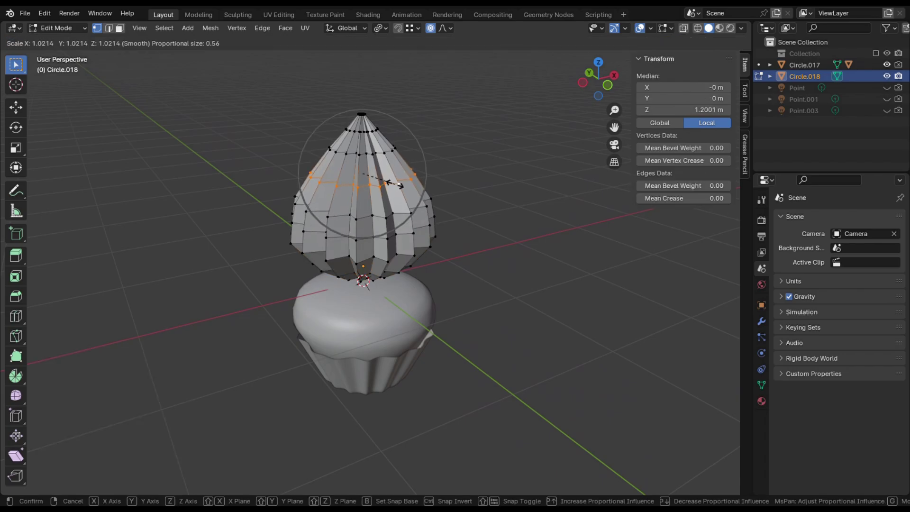
pyautogui.click(399, 185)
pyautogui.click(483, 194)
# Return to Object Mode and apply Shade Smooth to the frosting
pyautogui.moveTo(599, 79)
pyautogui.mouseDown()
pyautogui.moveTo(582, 83)
pyautogui.moveTo(598, 78)
pyautogui.mouseUp()
pyautogui.click(81, 30)
pyautogui.click(79, 40)
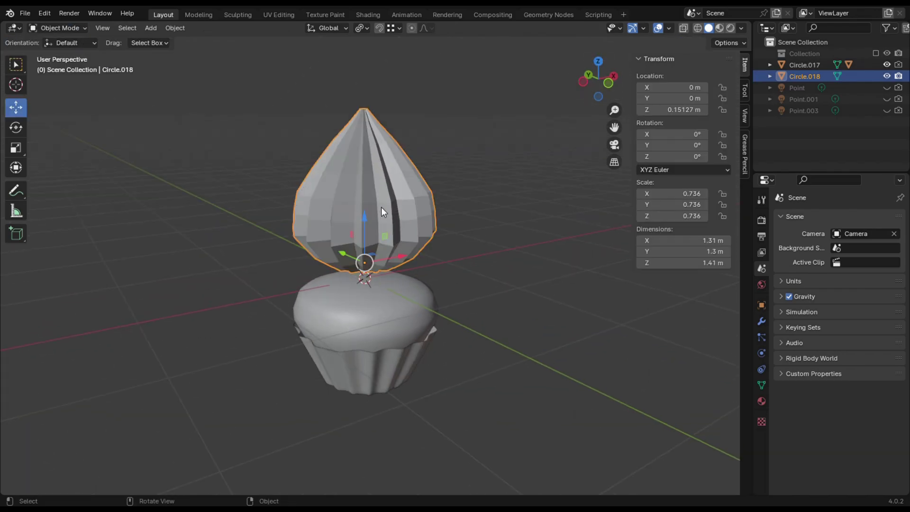
pyautogui.rightClick(384, 203)
pyautogui.click(400, 203)
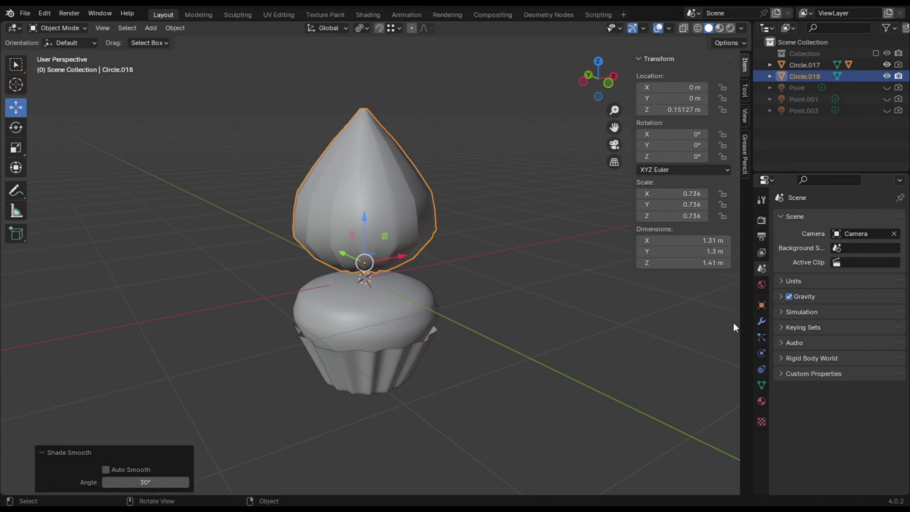
# Add a Subdivision Surface modifier to the frosting with viewport and render levels both set to 3
pyautogui.click(761, 321)
pyautogui.click(805, 220)
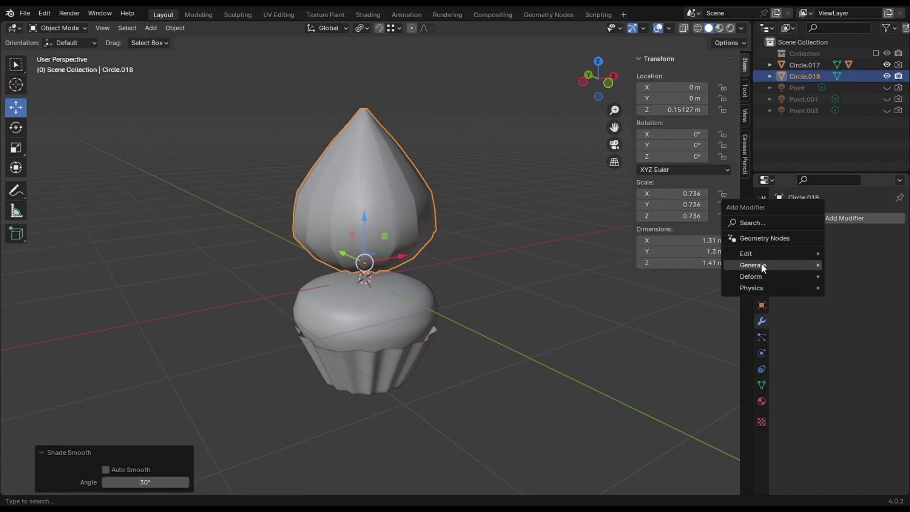
pyautogui.moveTo(761, 264)
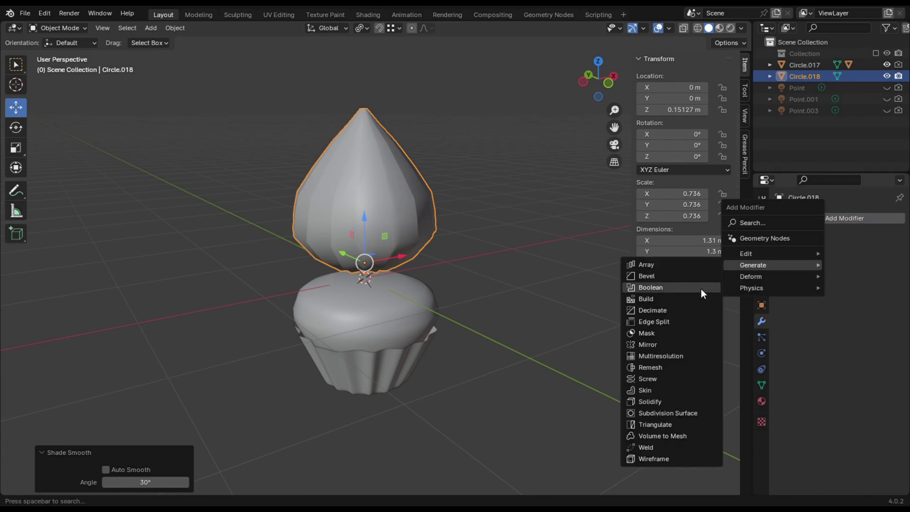
pyautogui.click(662, 412)
pyautogui.click(885, 269)
pyautogui.click(885, 269)
pyautogui.click(883, 280)
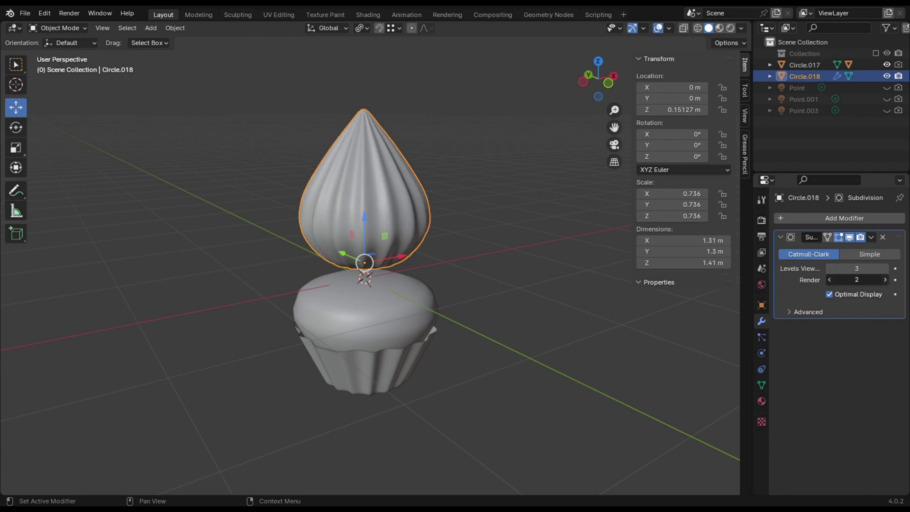
# Lower the frosting by about 0.28 m along Z and flatten it by scaling its height by about 0.75
pyautogui.moveTo(596, 85); pyautogui.dragTo(384, 180)
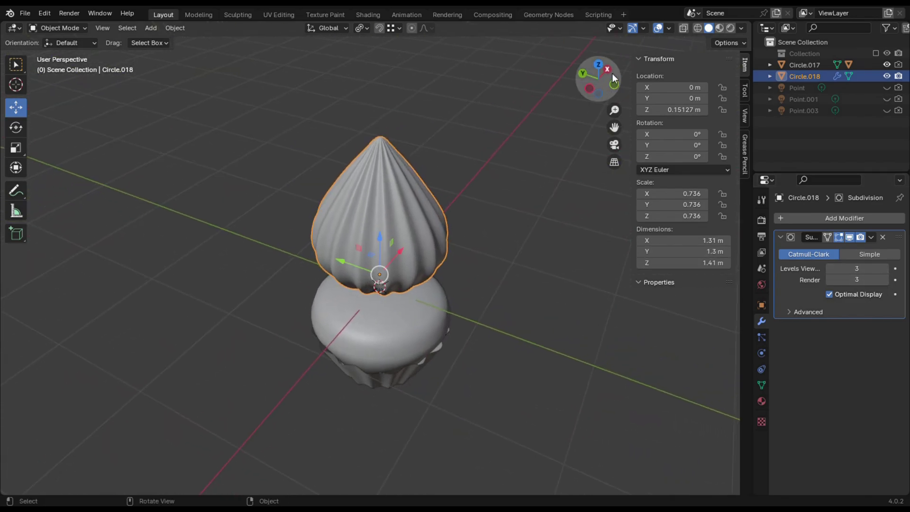
pyautogui.moveTo(612, 73); pyautogui.dragTo(379, 179)
pyautogui.moveTo(352, 221); pyautogui.dragTo(354, 250)
pyautogui.press('s')
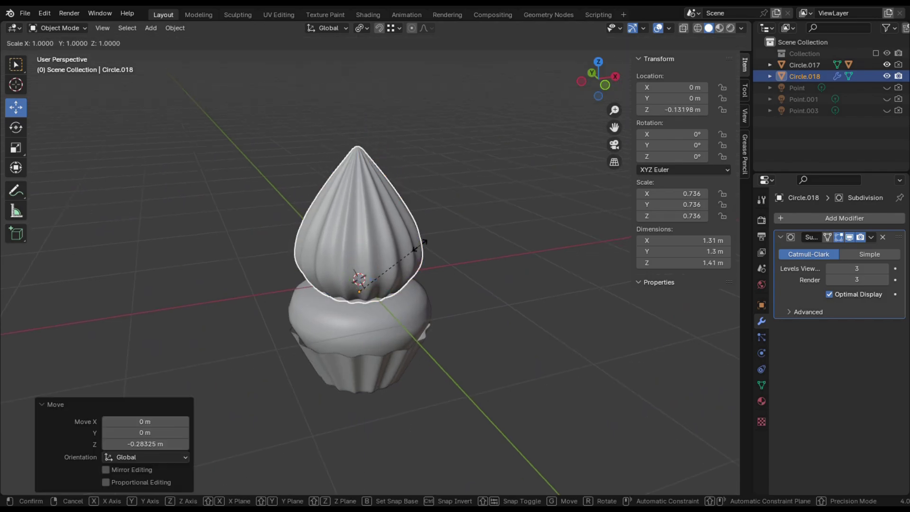
pyautogui.press('z')
pyautogui.click(415, 283)
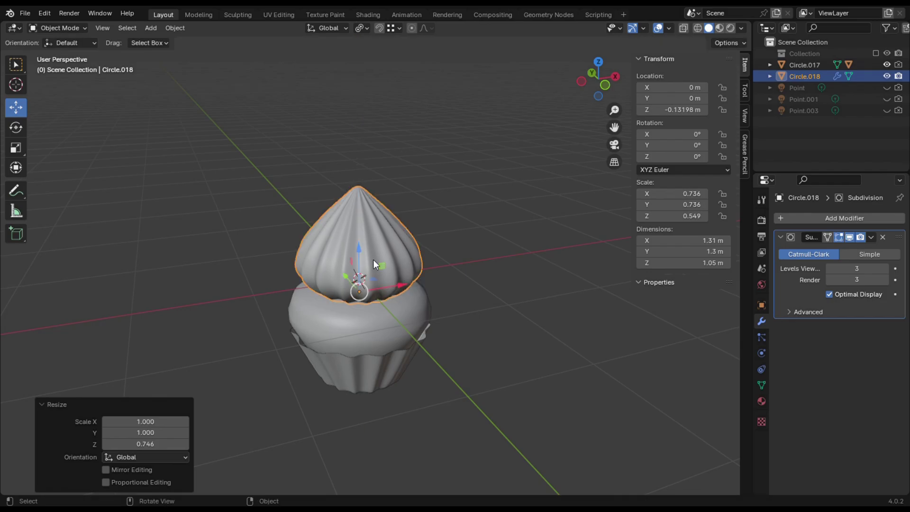
# Enter Edit Mode on the frosting and select the horizontal edge loop just above its base loop
pyautogui.moveTo(599, 78)
pyautogui.mouseDown()
pyautogui.moveTo(616, 61)
pyautogui.moveTo(610, 70)
pyautogui.mouseUp()
pyautogui.click(76, 27)
pyautogui.click(74, 54)
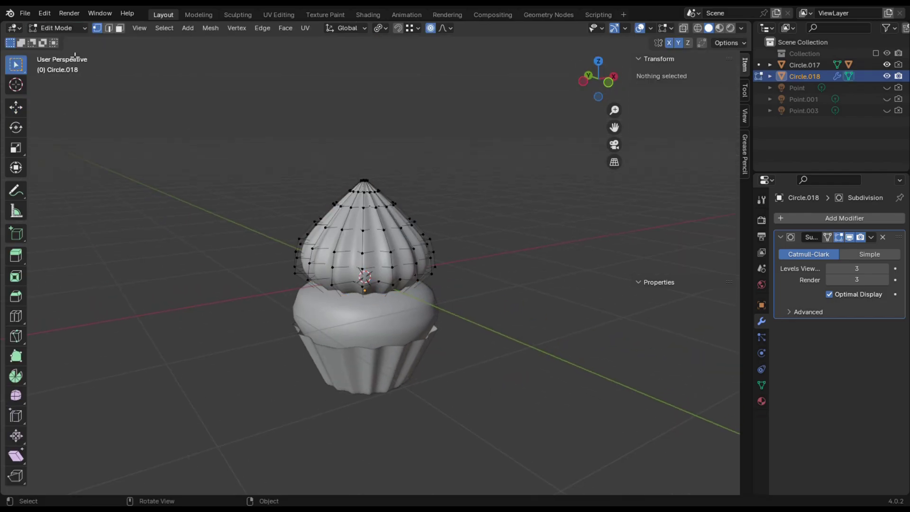
pyautogui.keyDown('alt'); pyautogui.click(394, 272); pyautogui.keyUp('alt')
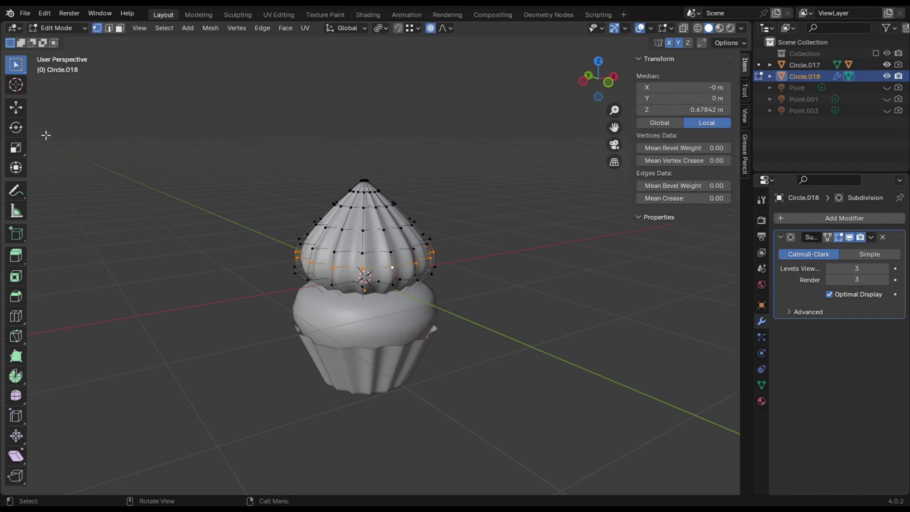
# Turn off X and Y mirroring and proportional editing, and rotate the selected edge loop about Z by about -34.6°
pyautogui.click(15, 127)
pyautogui.moveTo(404, 263); pyautogui.dragTo(386, 266)
pyautogui.hotkey('ctrl', 'z')
pyautogui.click(668, 44)
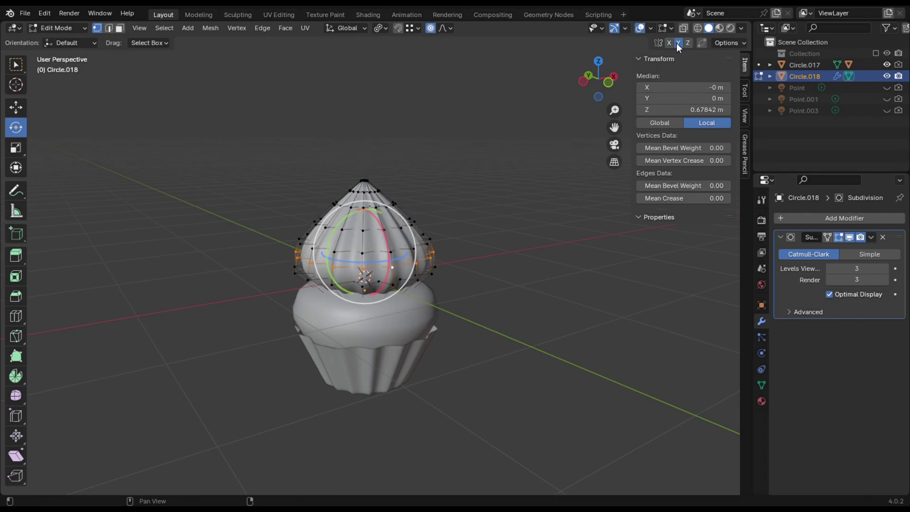
pyautogui.click(677, 44)
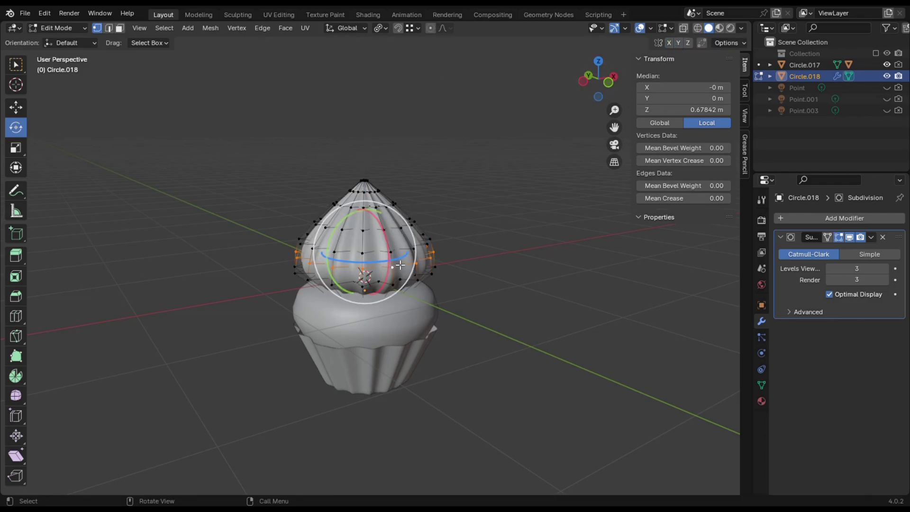
pyautogui.moveTo(400, 265); pyautogui.dragTo(376, 256)
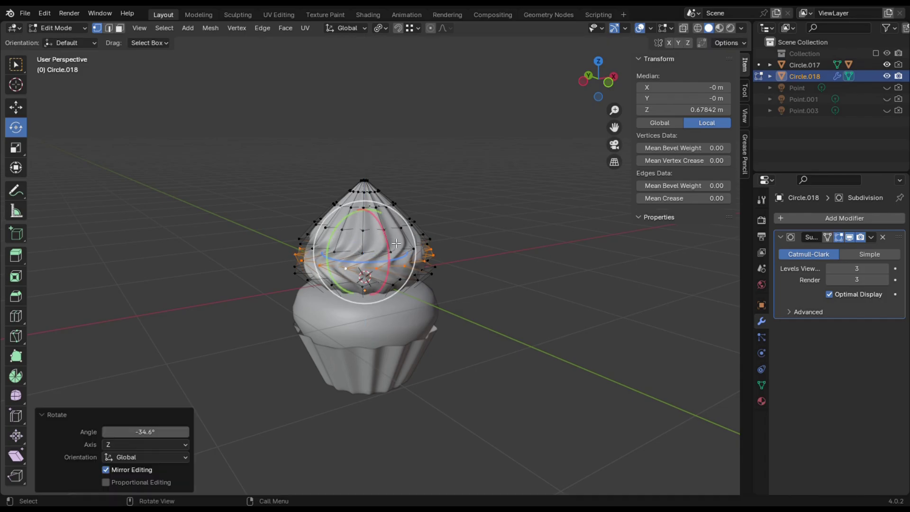
# Select the horizontal edge loop in the upper middle of the frosting and rotate it about Z to twist the ridges
pyautogui.click(391, 231)
pyautogui.keyDown('alt'); pyautogui.click(391, 232); pyautogui.keyUp('alt')
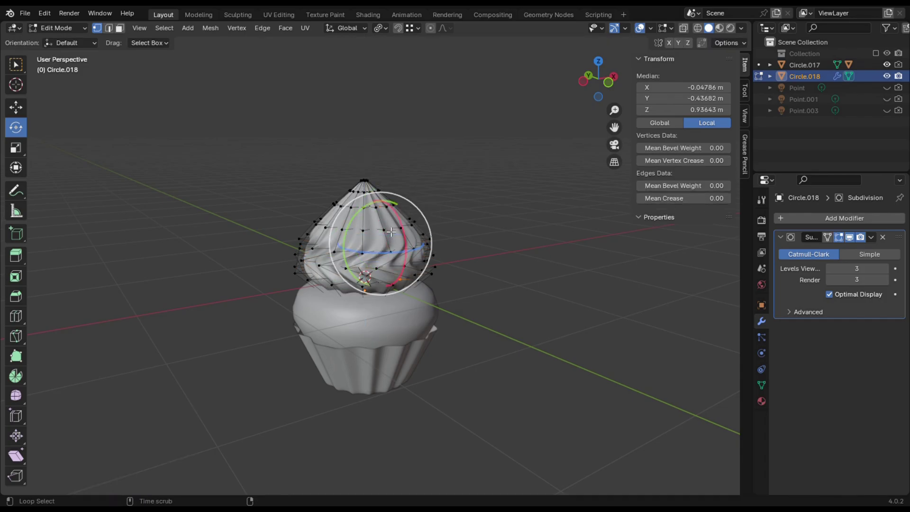
pyautogui.keyDown('alt'); pyautogui.click(396, 233); pyautogui.keyUp('alt')
pyautogui.moveTo(400, 232); pyautogui.dragTo(389, 247)
# Select the edge loop at the frosting's middle, below the upper-middle loop, and rotate it about Z by about -53.4°
pyautogui.click(402, 250)
pyautogui.keyDown('alt'); pyautogui.click(401, 250); pyautogui.keyUp('alt')
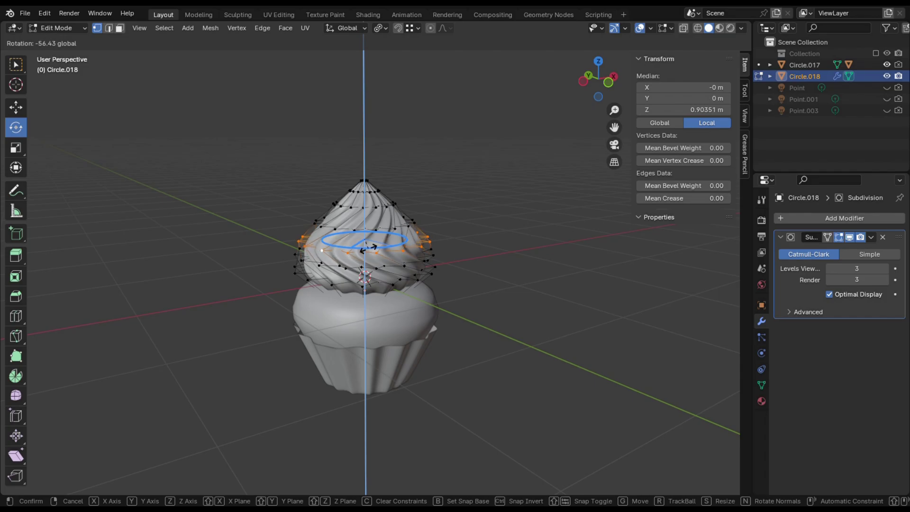
pyautogui.moveTo(367, 246); pyautogui.dragTo(367, 246)
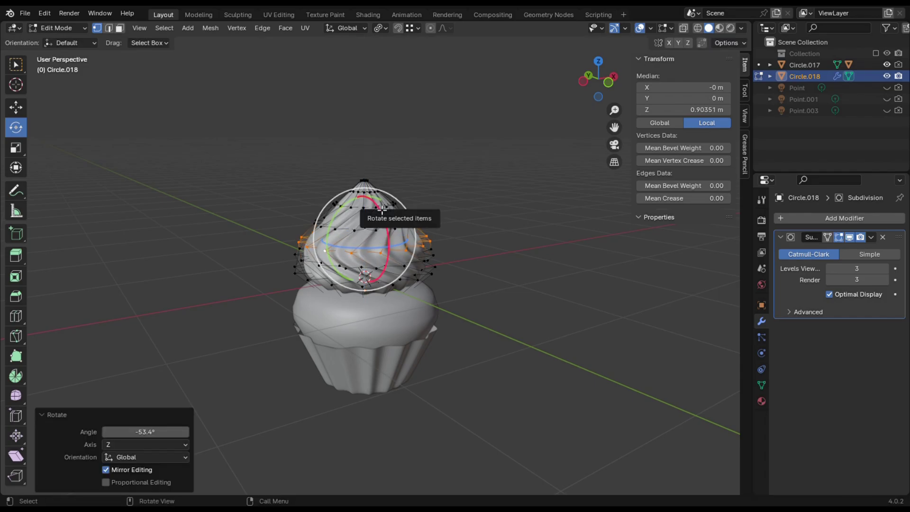
# Select the horizontal edge loop above the upper-middle one and rotate it about Z by about 8.88°
pyautogui.click(394, 211)
pyautogui.keyDown('alt'); pyautogui.click(396, 213); pyautogui.keyUp('alt')
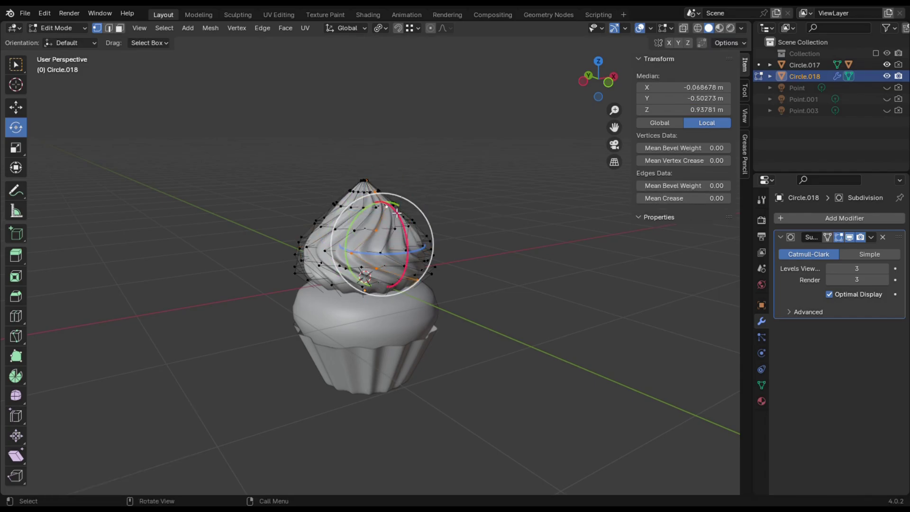
pyautogui.keyDown('alt'); pyautogui.click(397, 214); pyautogui.keyUp('alt')
pyautogui.moveTo(397, 212); pyautogui.dragTo(406, 204)
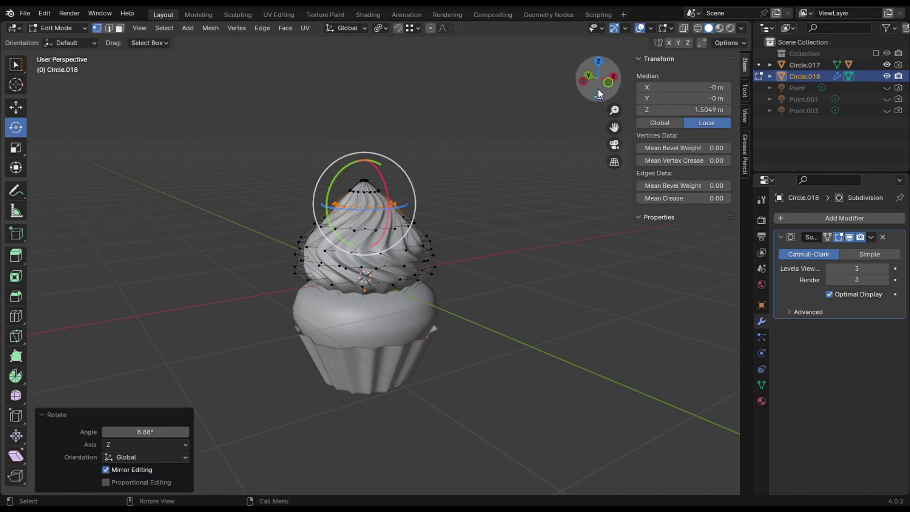
# Select the small edge loop just below the frosting's tip and rotate it about Z by about 32.6°
pyautogui.moveTo(598, 81); pyautogui.dragTo(582, 83)
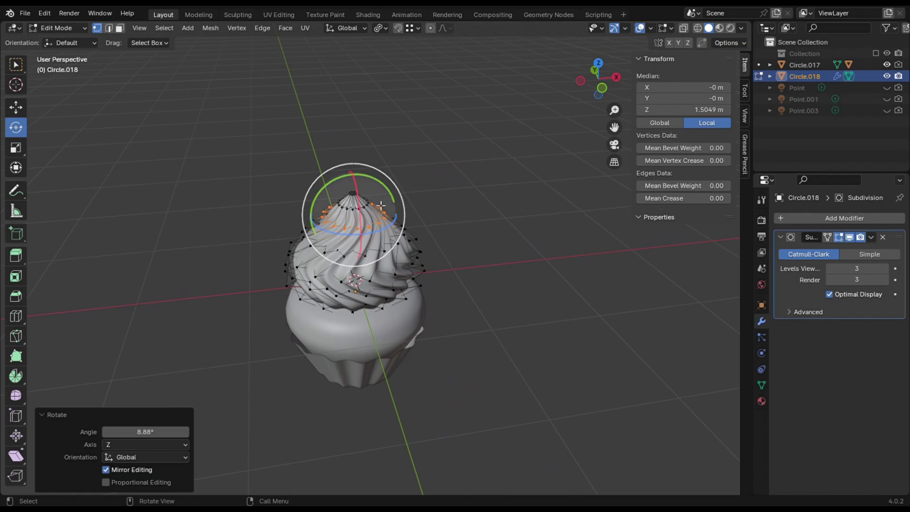
pyautogui.keyDown('alt'); pyautogui.click(369, 209); pyautogui.keyUp('alt')
pyautogui.moveTo(372, 216); pyautogui.dragTo(412, 196)
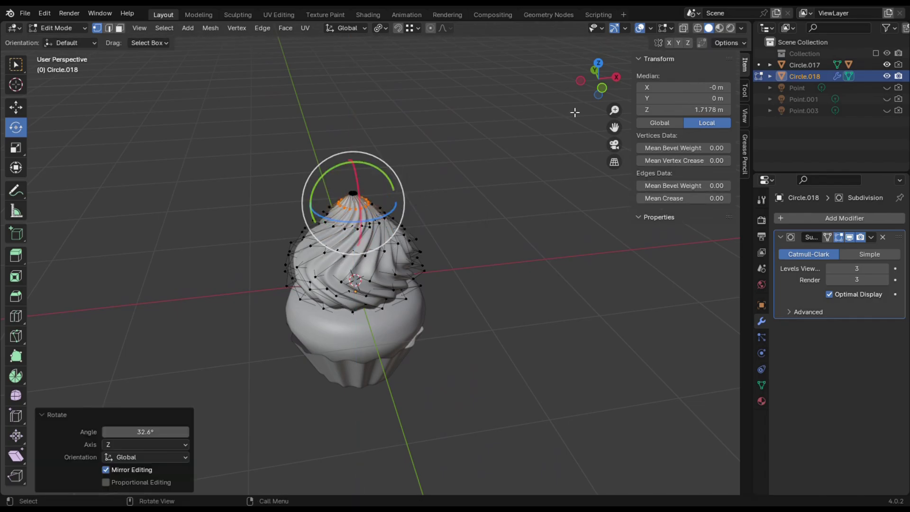
# Rotate the frosting's lowest edge loop about Z to continue the twist, then clear the selection and return to Object Mode
pyautogui.moveTo(596, 80); pyautogui.dragTo(602, 72)
pyautogui.keyDown('alt'); pyautogui.click(388, 290); pyautogui.keyUp('alt')
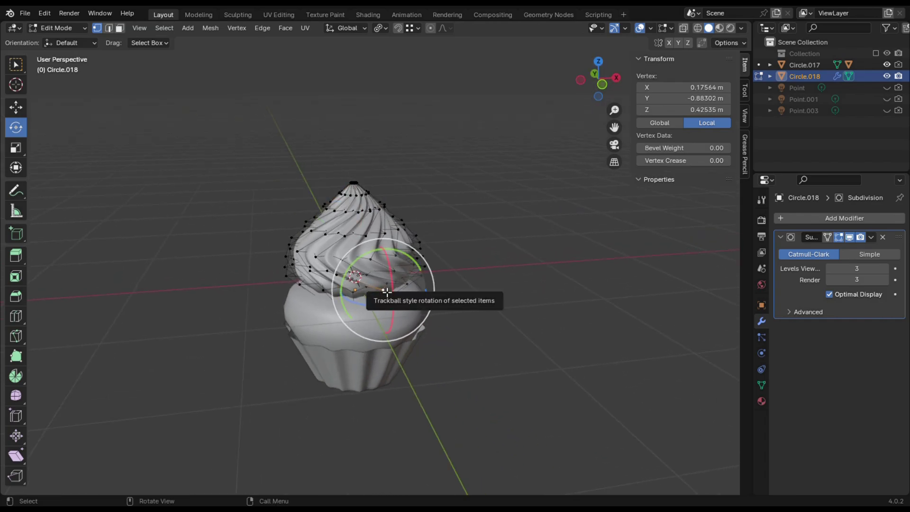
pyautogui.moveTo(379, 279); pyautogui.dragTo(390, 282)
pyautogui.click(543, 155)
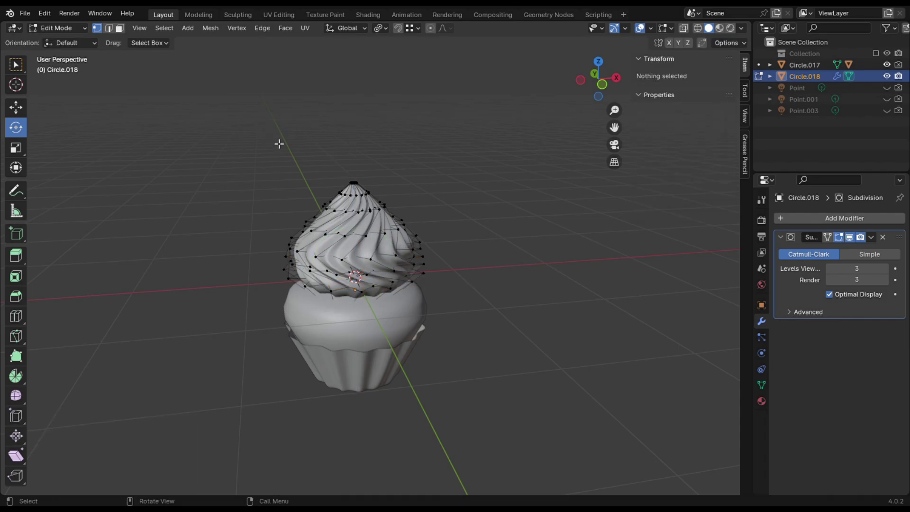
pyautogui.click(66, 30)
pyautogui.click(64, 41)
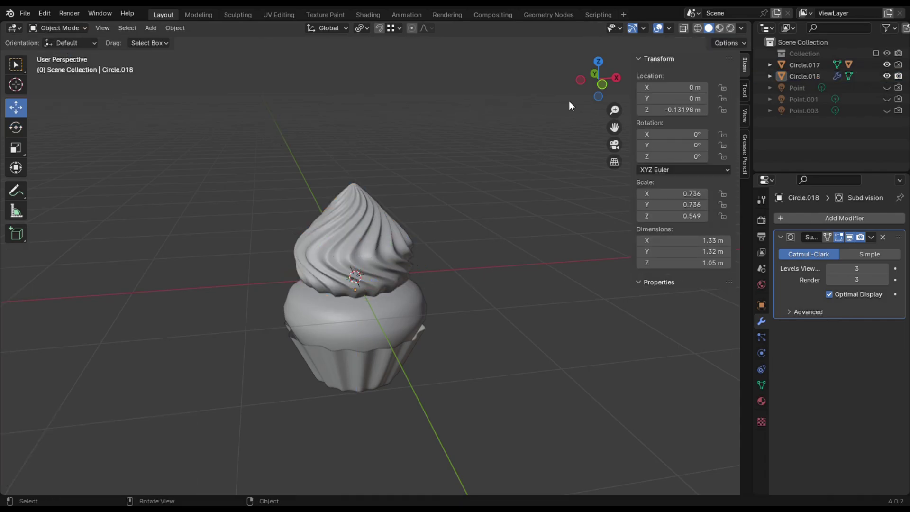
# Scale the frosting along Z by about 0.71 and lower it slightly onto the cupcake
pyautogui.moveTo(598, 80)
pyautogui.mouseDown()
pyautogui.moveTo(573, 135)
pyautogui.moveTo(586, 90)
pyautogui.mouseUp()
pyautogui.click(364, 216)
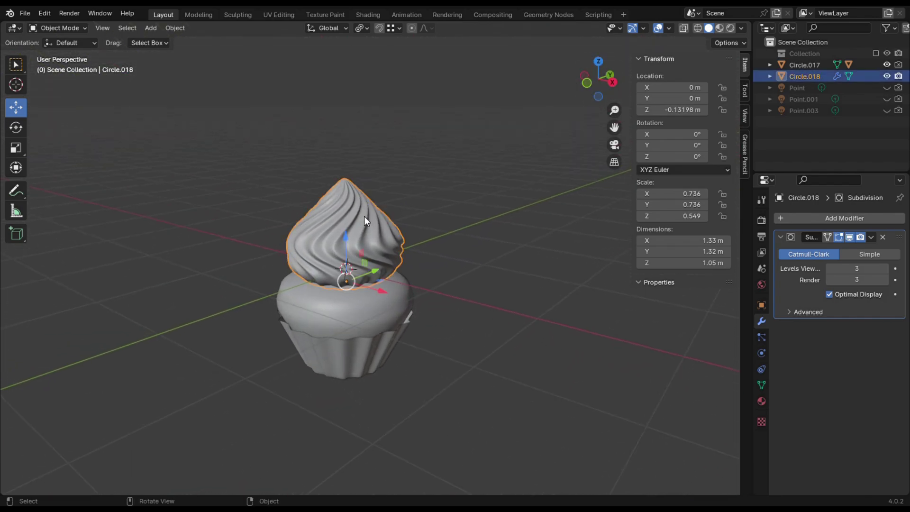
pyautogui.press('s')
pyautogui.press('z')
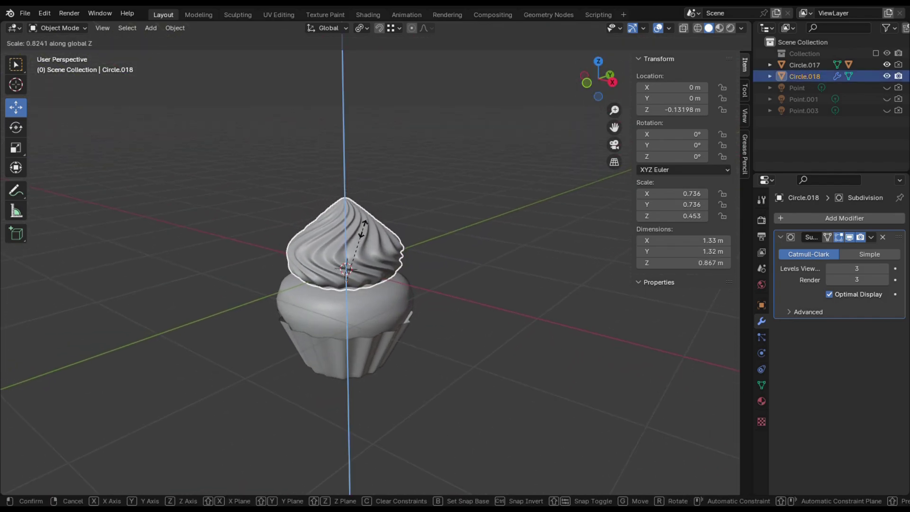
pyautogui.click(359, 254)
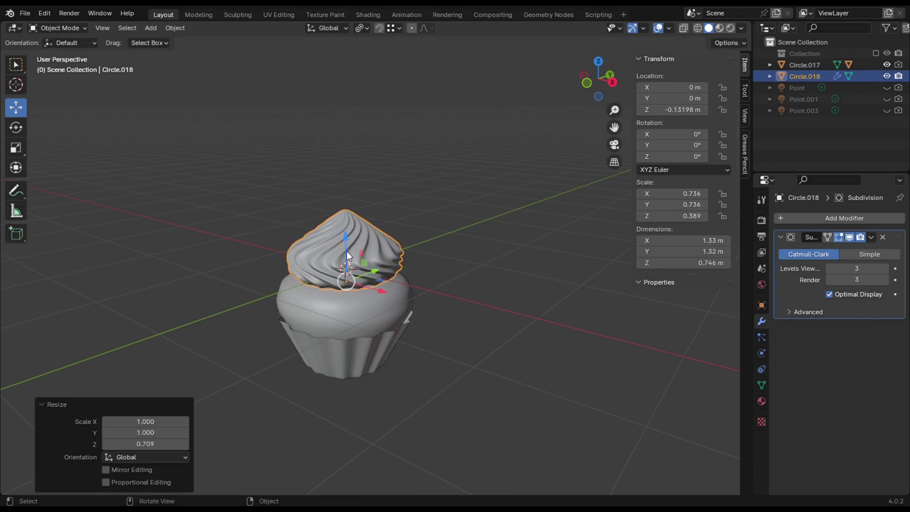
pyautogui.moveTo(347, 251); pyautogui.dragTo(347, 256)
pyautogui.click(484, 235)
# Duplicate the frosting swirl in place and raise the copy along Z by about 0.35 m
pyautogui.moveTo(598, 78); pyautogui.dragTo(579, 72)
pyautogui.click(375, 253)
pyautogui.hotkey('shift', 'd')
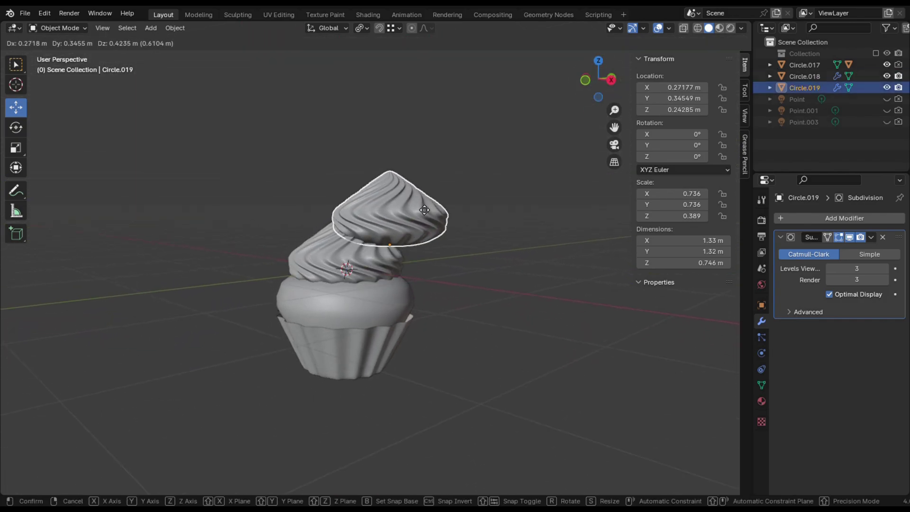
pyautogui.rightClick(388, 200)
pyautogui.press('g')
pyautogui.press('z')
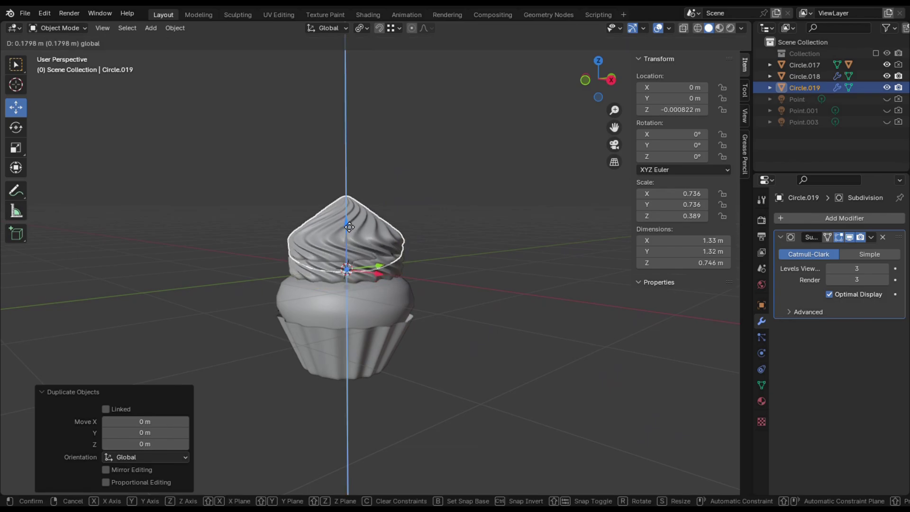
pyautogui.click(379, 234)
# Scale the upper frosting copy down uniformly by about 0.765 and clear the selection
pyautogui.press('s')
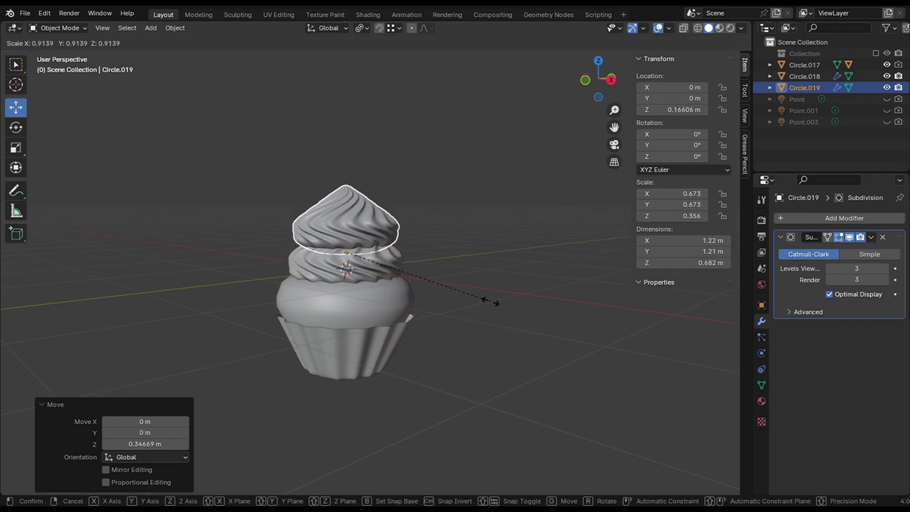
pyautogui.click(469, 290)
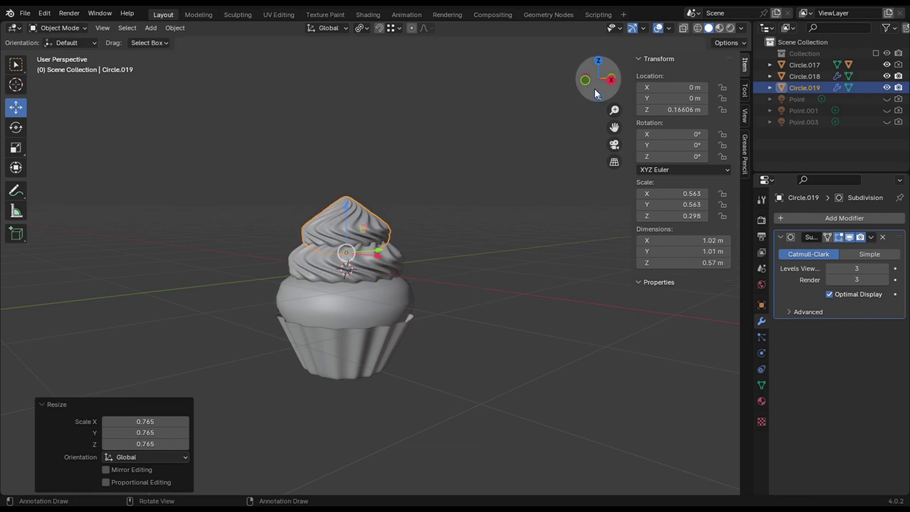
pyautogui.moveTo(594, 89); pyautogui.dragTo(653, 64)
pyautogui.click(460, 202)
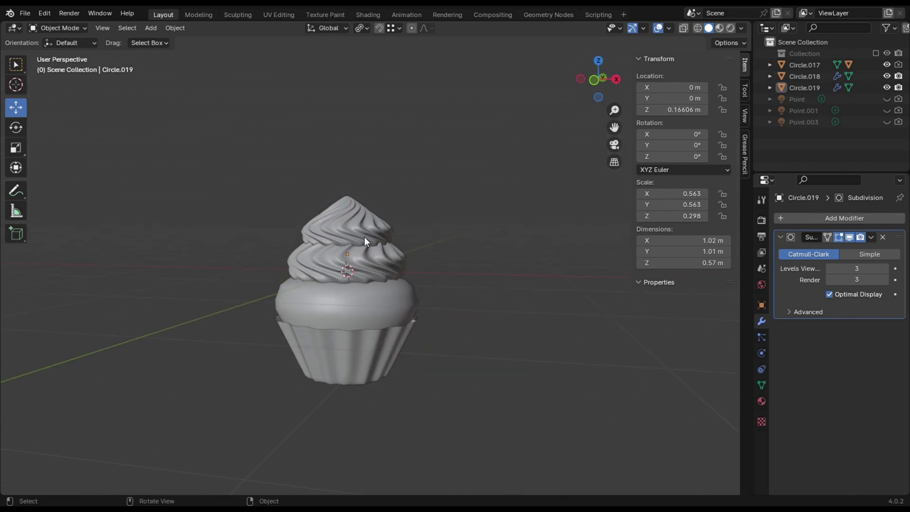
# Rotate the upper frosting swirl about Z by about -10.2° and clear the selection
pyautogui.click(364, 239)
pyautogui.click(24, 127)
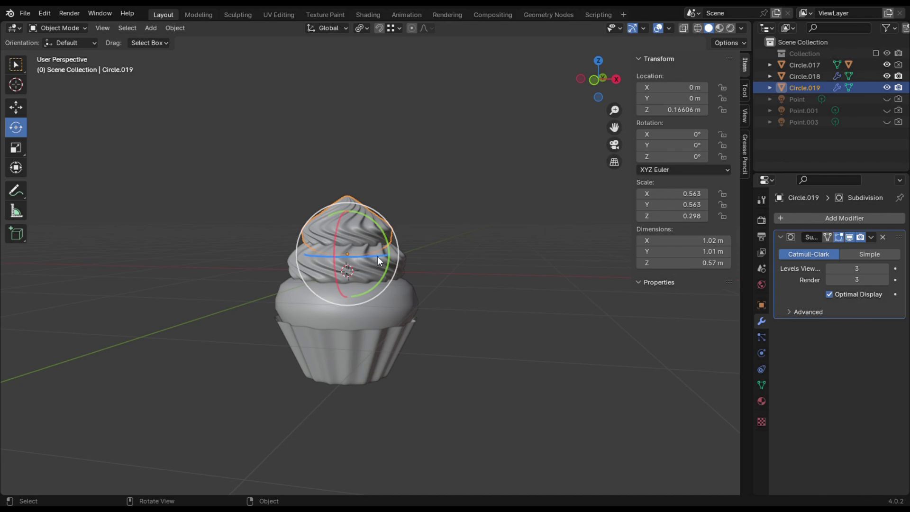
pyautogui.moveTo(377, 256)
pyautogui.mouseDown()
pyautogui.moveTo(351, 255)
pyautogui.moveTo(377, 254)
pyautogui.moveTo(367, 256)
pyautogui.mouseUp()
pyautogui.click(470, 191)
# Switch to the Shading workspace and display the cupcake in Rendered viewport shading, centred in the view
pyautogui.moveTo(596, 79)
pyautogui.mouseDown()
pyautogui.moveTo(474, 83)
pyautogui.moveTo(484, 116)
pyautogui.moveTo(588, 84)
pyautogui.mouseUp()
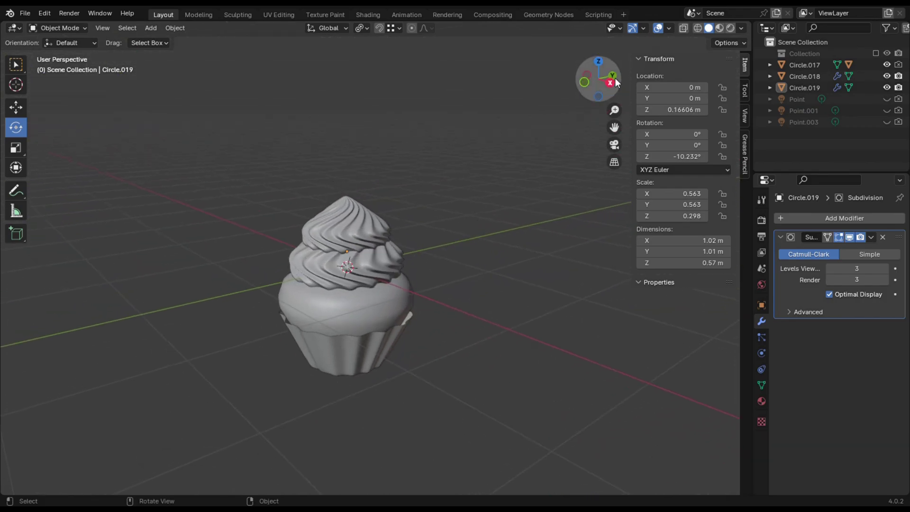
pyautogui.moveTo(600, 79); pyautogui.dragTo(584, 90)
pyautogui.moveTo(591, 90); pyautogui.dragTo(507, 21)
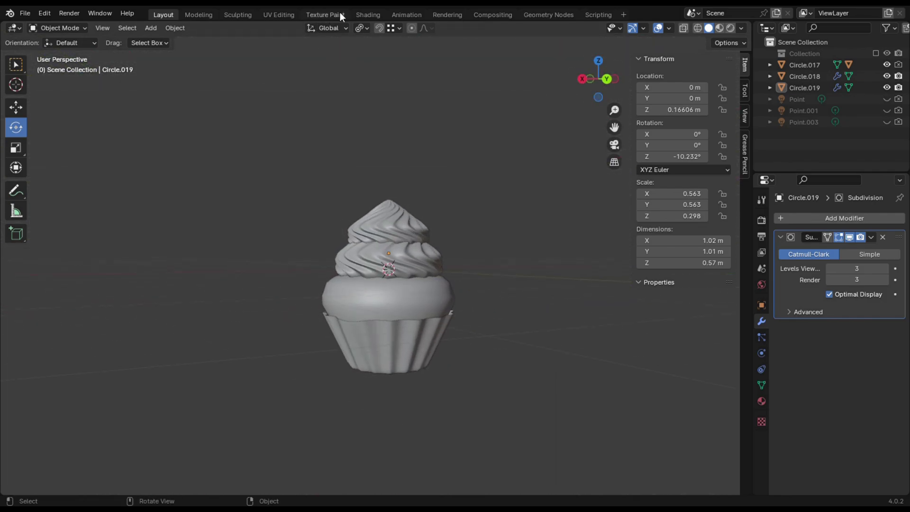
pyautogui.click(369, 14)
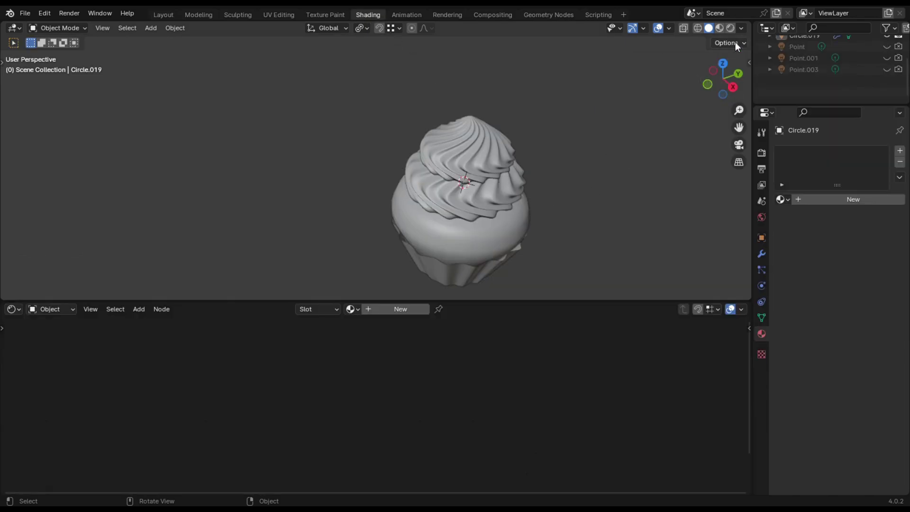
pyautogui.click(729, 28)
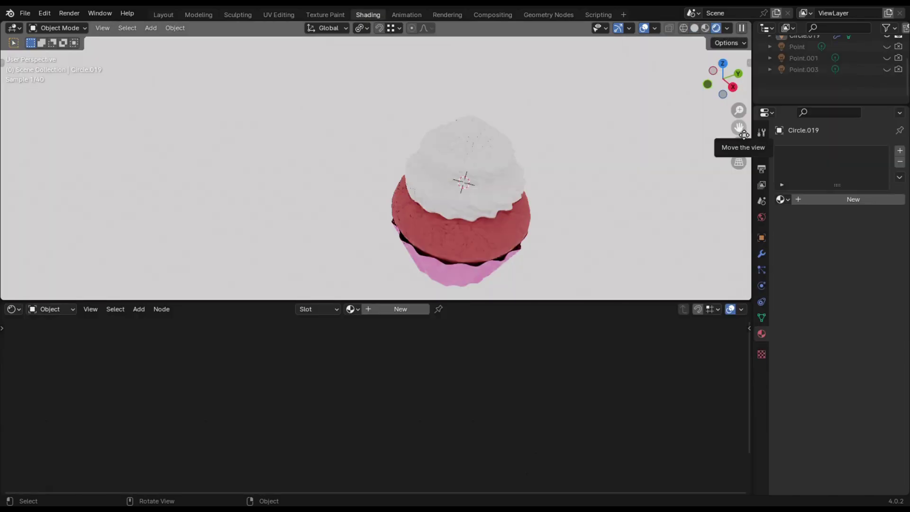
pyautogui.moveTo(744, 135); pyautogui.dragTo(660, 111)
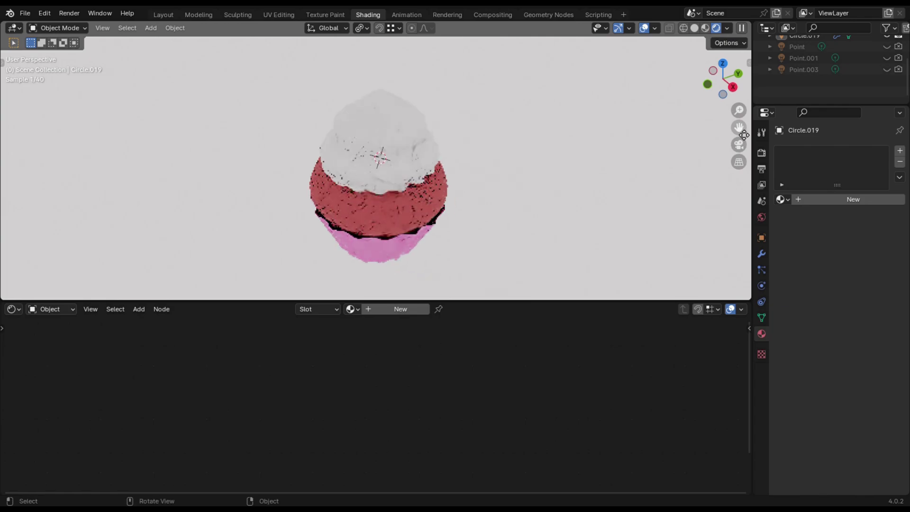
# Recolour the cake body's material to an orange-brown base colour with hue 0.073, saturation 0.838 and value 0.476
pyautogui.moveTo(733, 90); pyautogui.dragTo(717, 84)
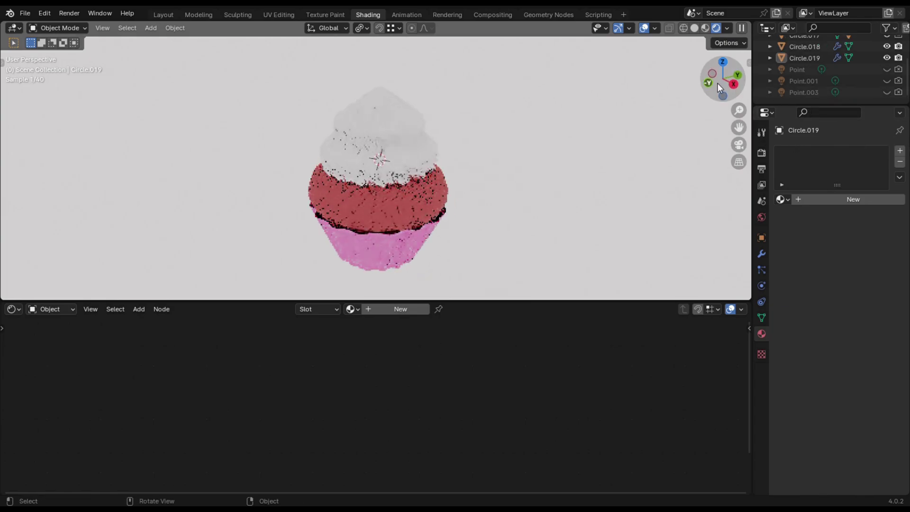
pyautogui.click(403, 204)
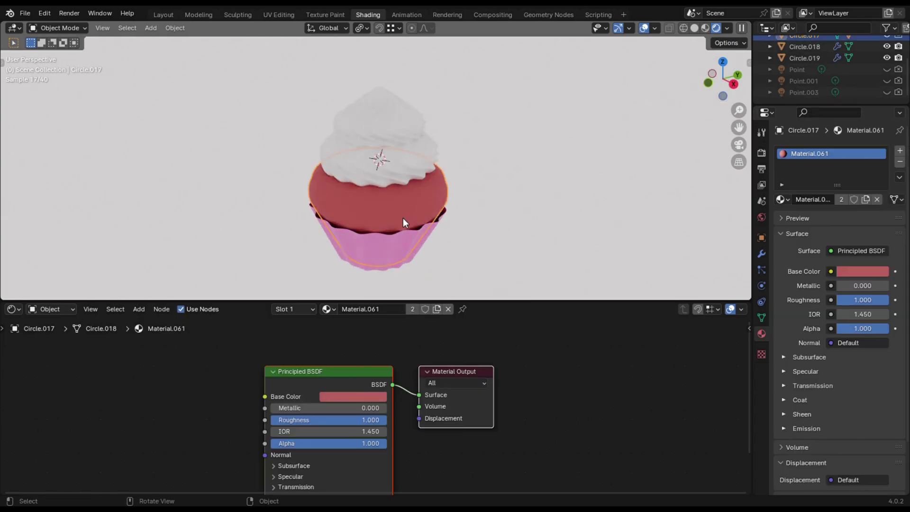
pyautogui.click(358, 393)
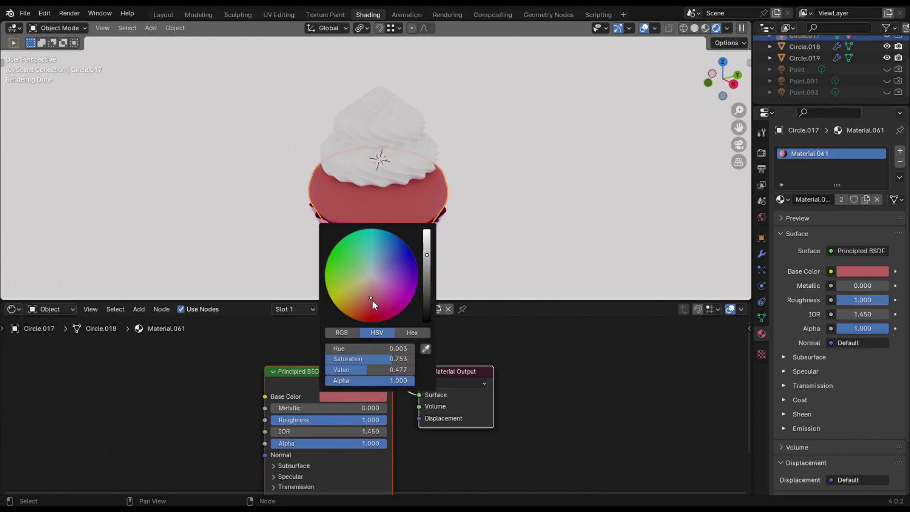
pyautogui.moveTo(372, 300); pyautogui.dragTo(358, 294)
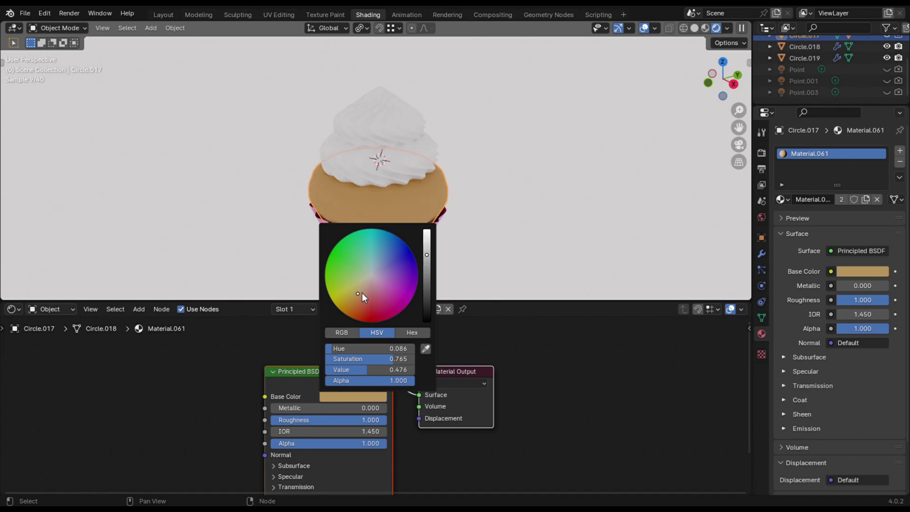
pyautogui.moveTo(361, 293); pyautogui.dragTo(356, 297)
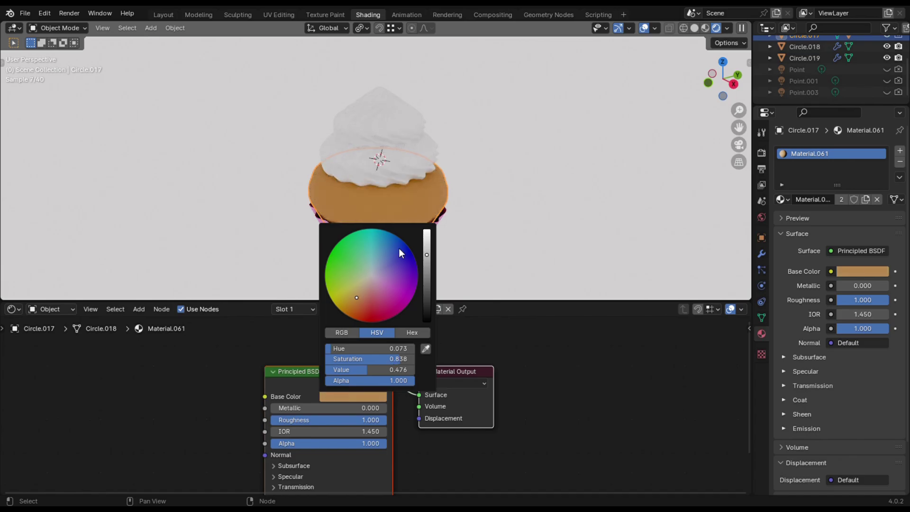
# Change the pleated cupcake wrapper's base colour to a pinkish red
pyautogui.click(410, 250)
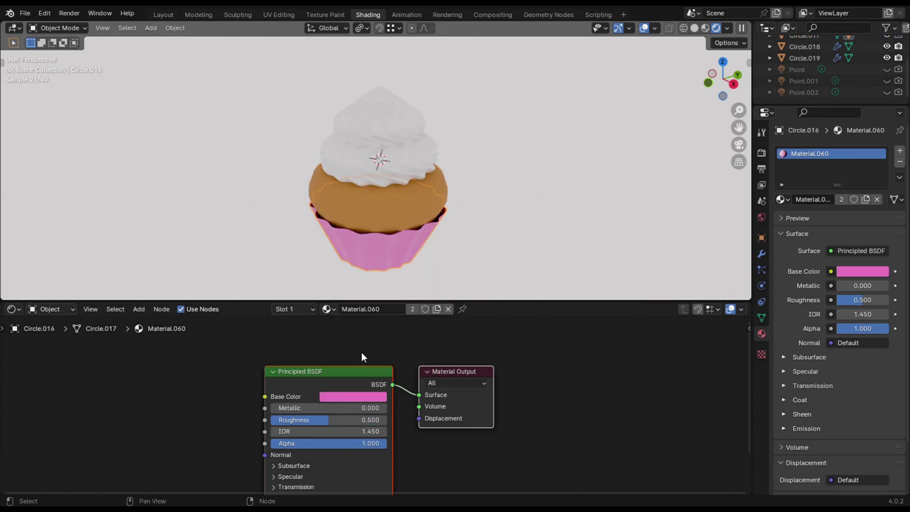
pyautogui.click(360, 396)
pyautogui.moveTo(386, 294); pyautogui.dragTo(375, 307)
pyautogui.click(493, 243)
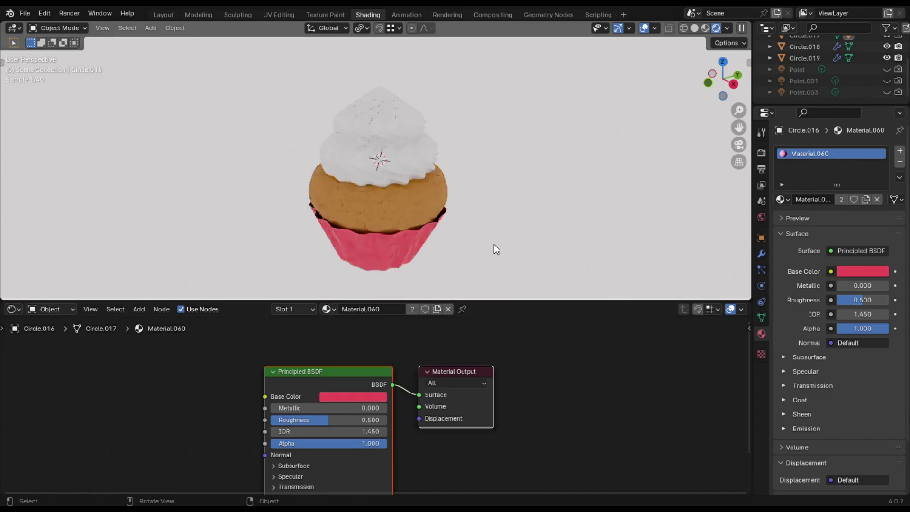
# Create a new material for the lower frosting swirl with a light pink base colour of hue 0.987, saturation 0.468 and value 0.800
pyautogui.click(398, 149)
pyautogui.click(393, 309)
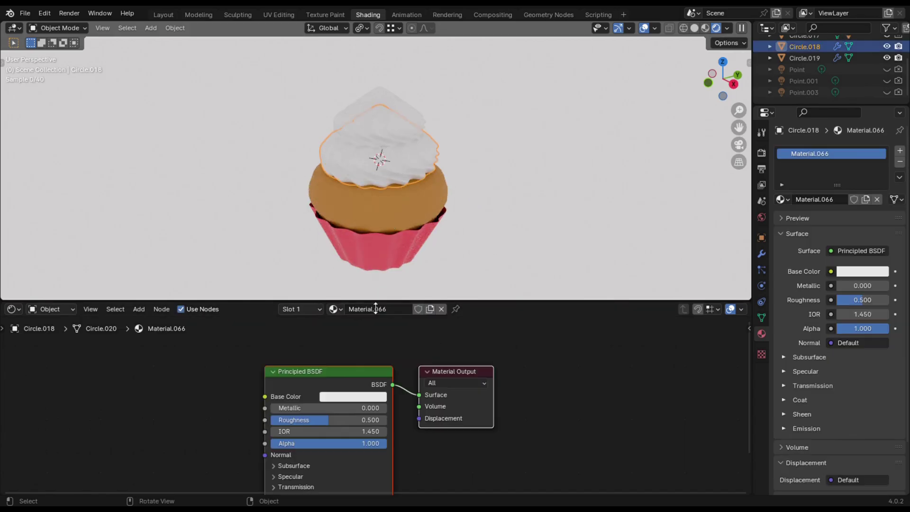
pyautogui.click(351, 393)
pyautogui.moveTo(371, 275); pyautogui.dragTo(372, 287)
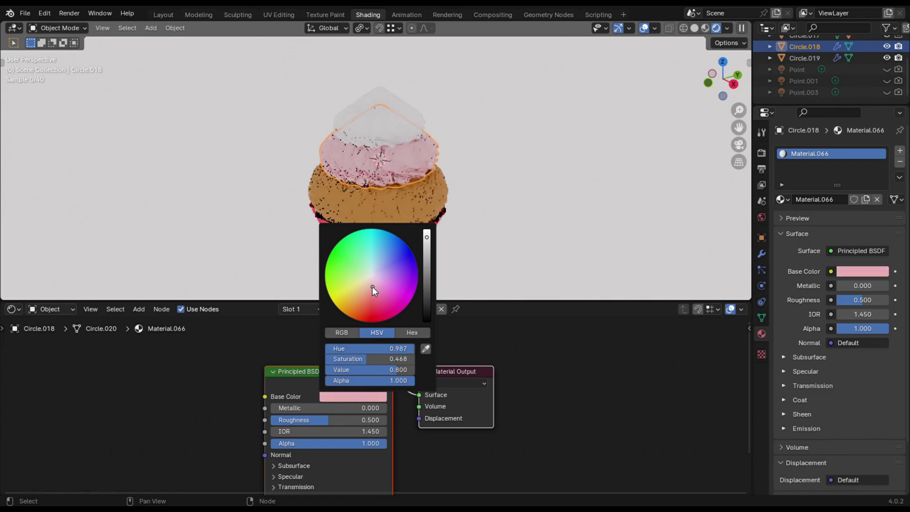
# Link the lower frosting swirl's pink material to the upper swirl and clear the selection
pyautogui.keyDown('shift'); pyautogui.click(405, 124); pyautogui.keyUp('shift')
pyautogui.keyDown('shift'); pyautogui.click(414, 163); pyautogui.keyUp('shift')
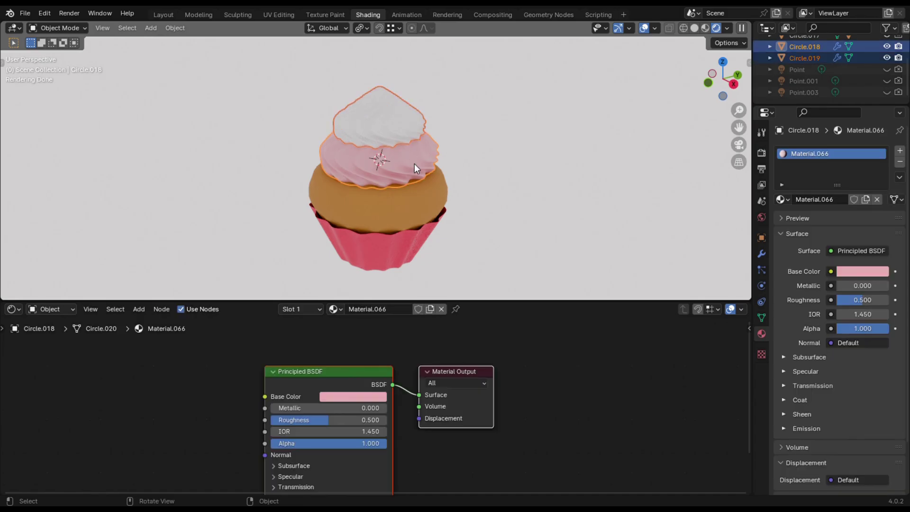
pyautogui.hotkey('ctrl', 'l')
pyautogui.click(419, 190)
pyautogui.click(449, 242)
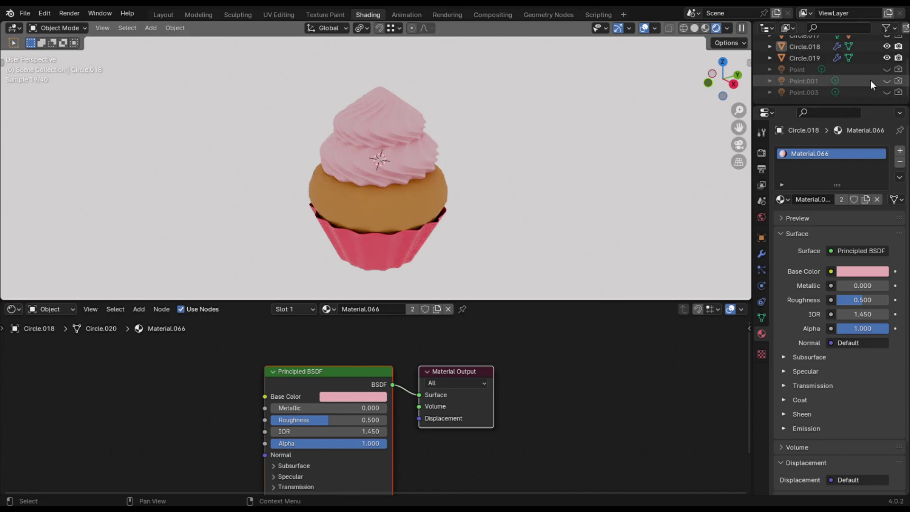
# Unhide the Point.001 light and view the lit cupcake from the front along the X axis
pyautogui.click(885, 79)
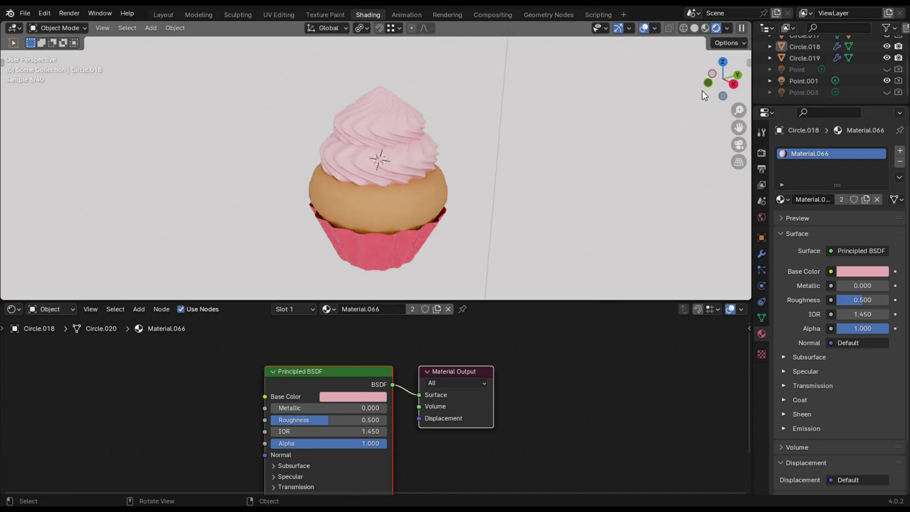
pyautogui.moveTo(705, 88); pyautogui.dragTo(673, 90)
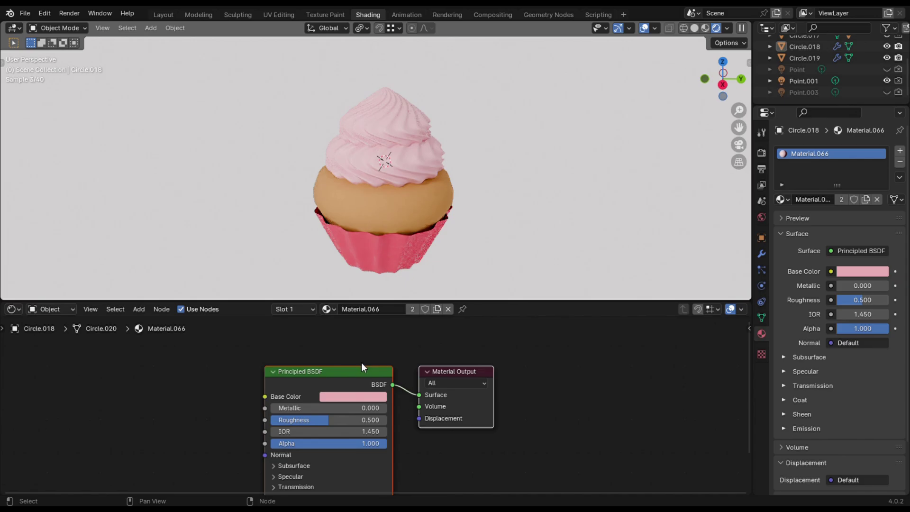
# Set the frosting material's roughness to 1.000 and shift its base colour to a slightly deeper pink
pyautogui.moveTo(360, 419); pyautogui.dragTo(389, 424)
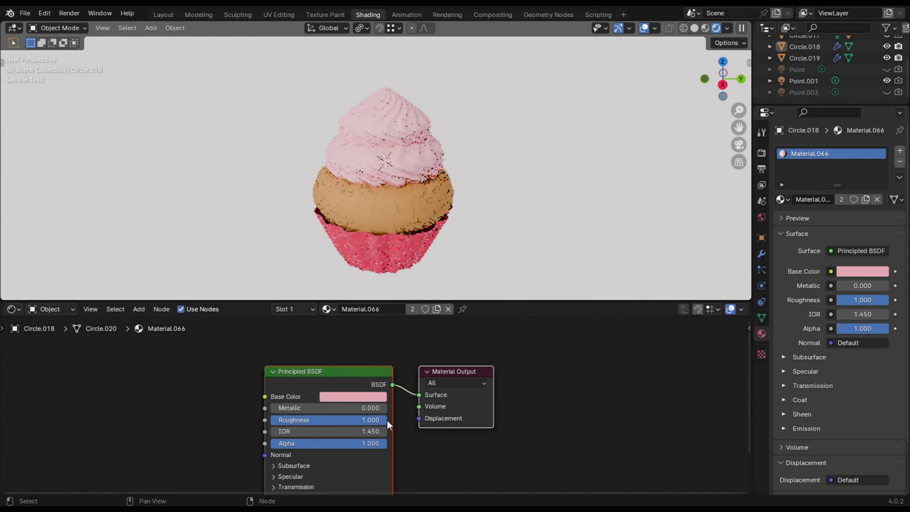
pyautogui.click(357, 397)
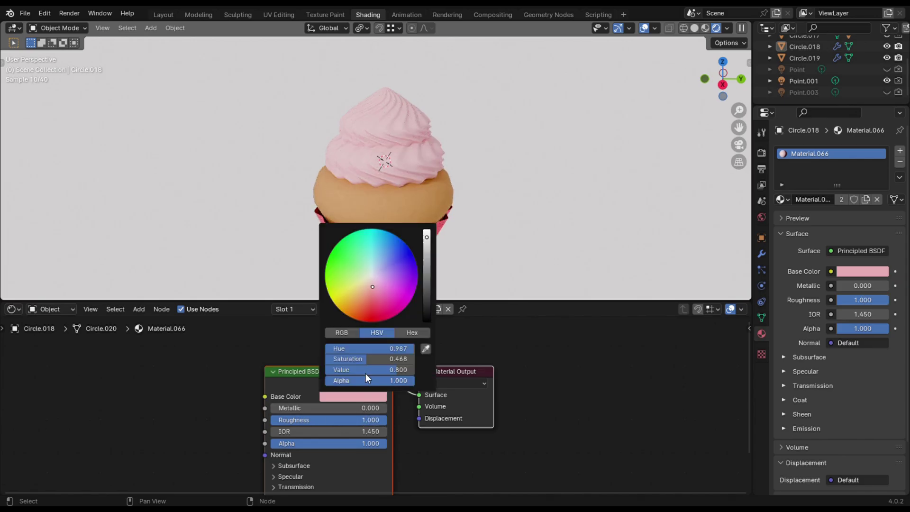
pyautogui.moveTo(426, 237); pyautogui.dragTo(426, 236)
pyautogui.moveTo(374, 286); pyautogui.dragTo(378, 291)
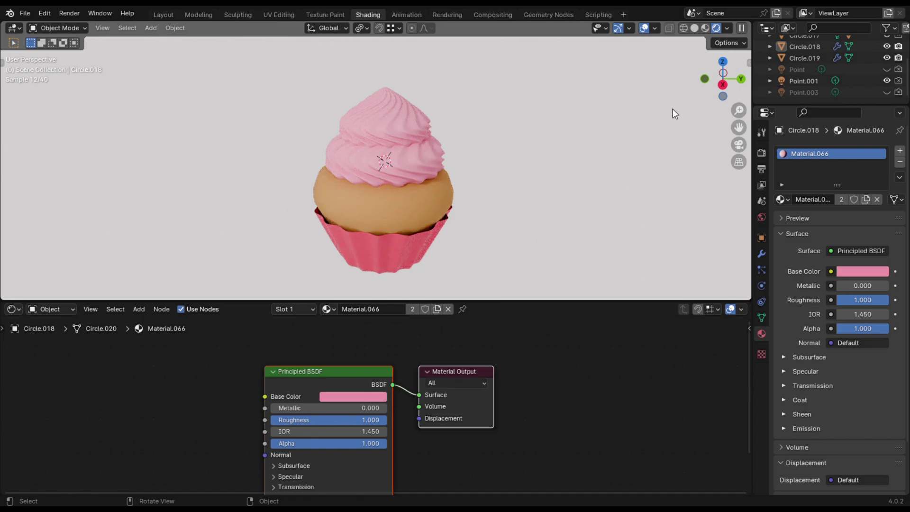
pyautogui.moveTo(723, 77)
pyautogui.mouseDown()
pyautogui.moveTo(735, 82)
pyautogui.moveTo(718, 80)
pyautogui.mouseUp()
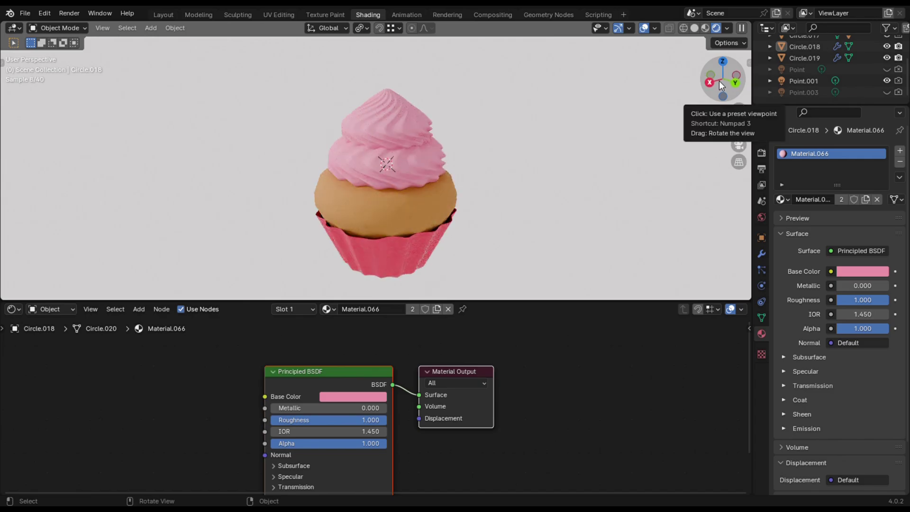
pyautogui.moveTo(718, 81); pyautogui.dragTo(722, 81)
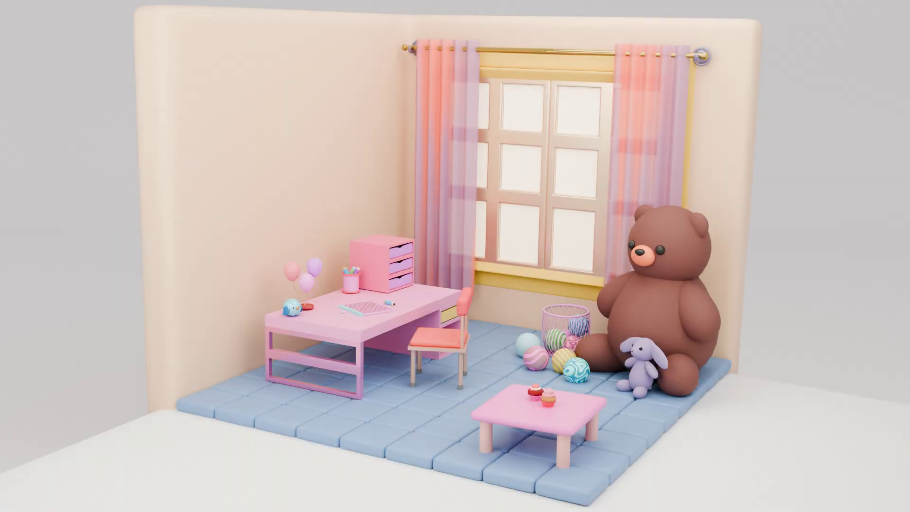